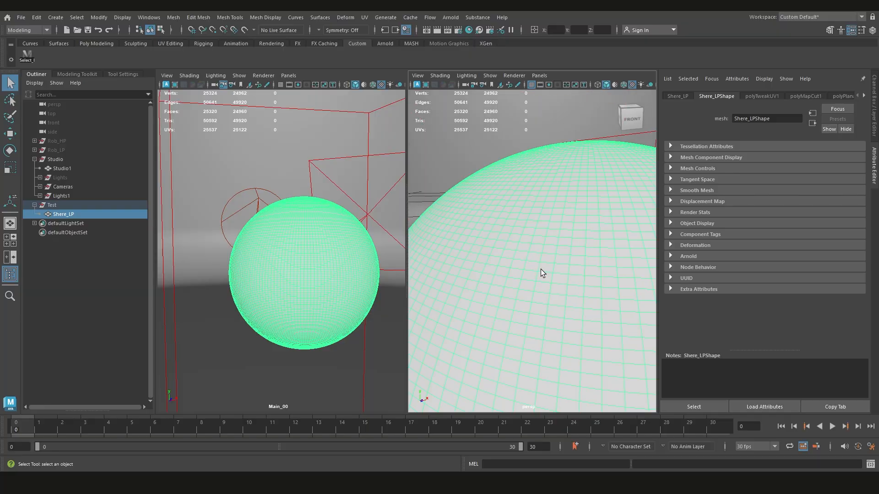
- Examine the Shere_LP sphere and the studio lights around it in the perspective view
scroll(541, 271, down, 8)
alt+drag(543, 273, 546, 275)
click(498, 278)
click(544, 267)
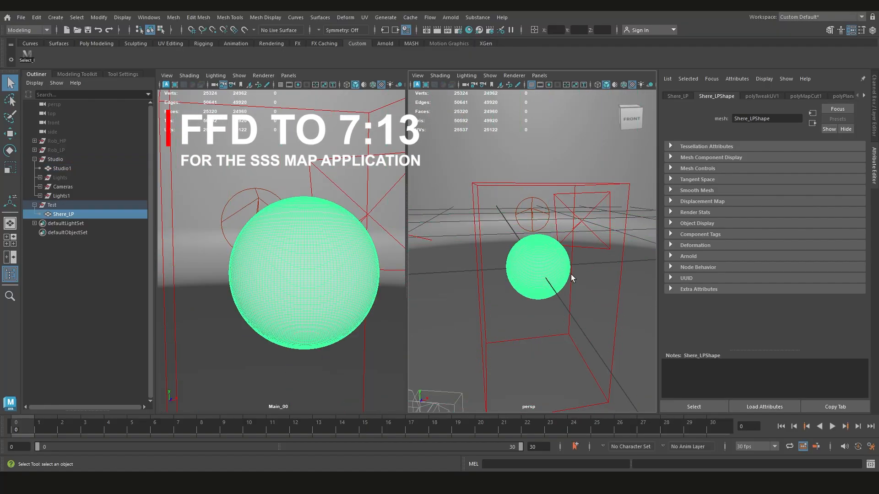
scroll(542, 276, up, 5)
scroll(544, 279, down, 5)
mouse_move(544, 279)
alt+mouse_down()
mouse_move(561, 279)
mouse_move(544, 285)
alt+mouse_up()
alt+middle_drag(562, 282, 554, 275)
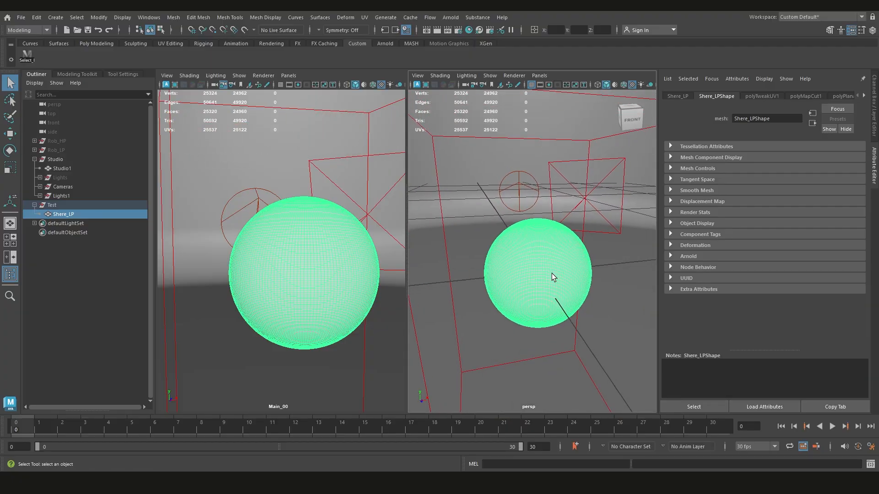
- Open the Arnold RenderView and inspect the existing render of the sphere
click(427, 32)
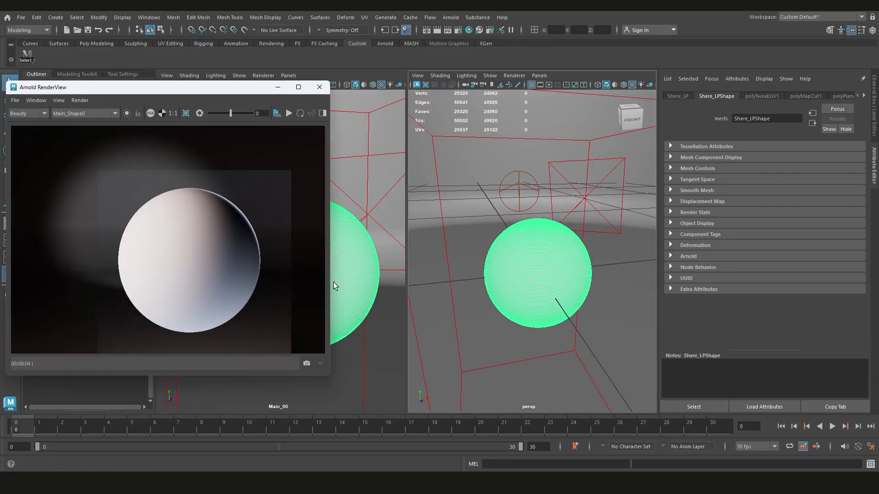
scroll(228, 248, down, 2)
middle_drag(228, 248, 214, 228)
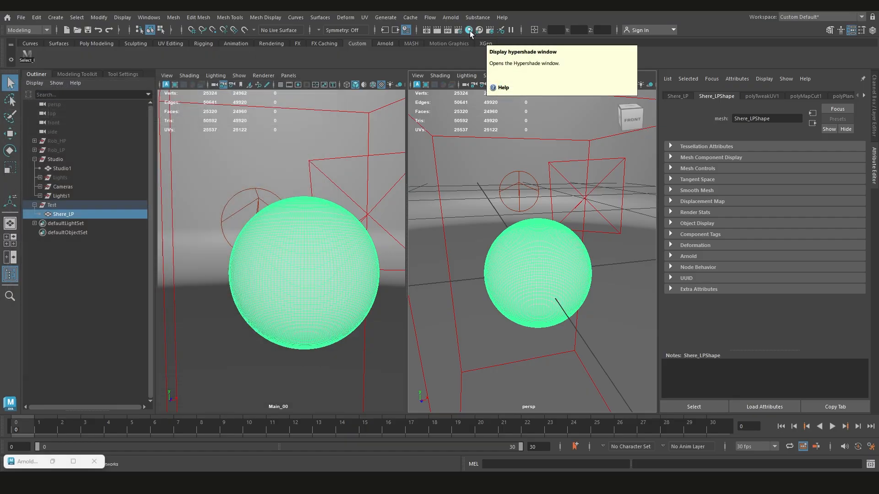
- Open the Hypershade and clear all nodes from its graph
click(469, 30)
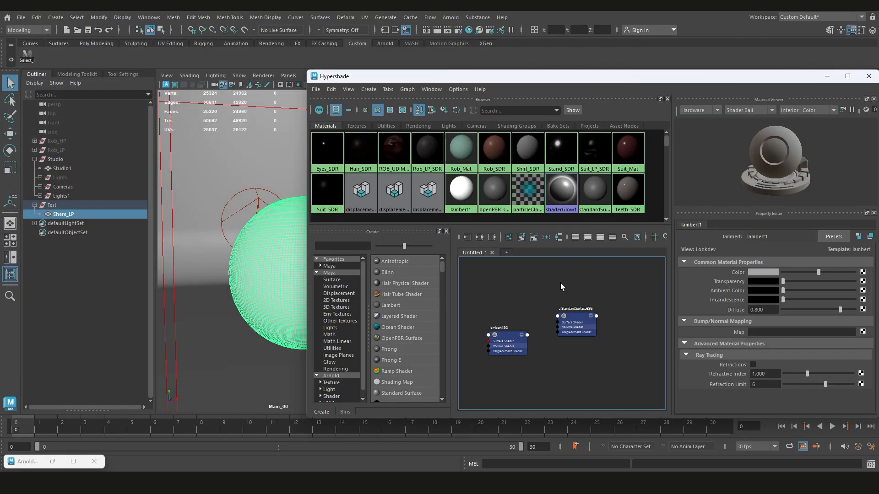
click(509, 237)
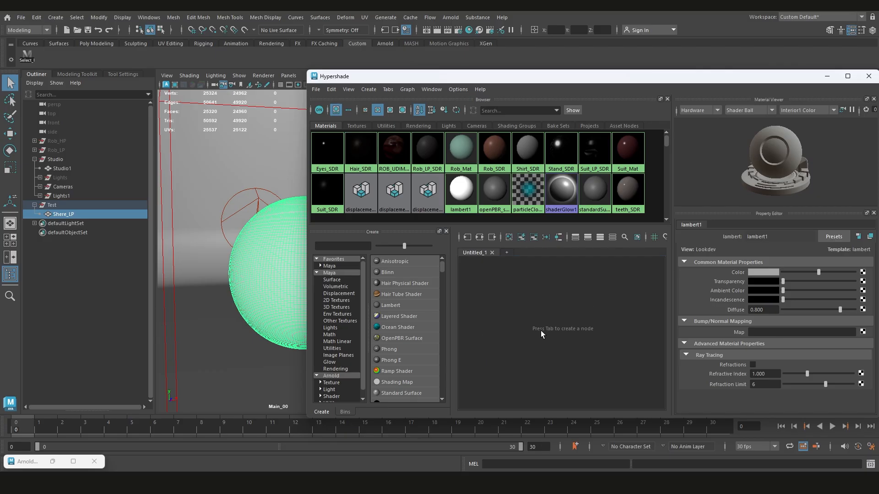
scroll(341, 344, down, 1)
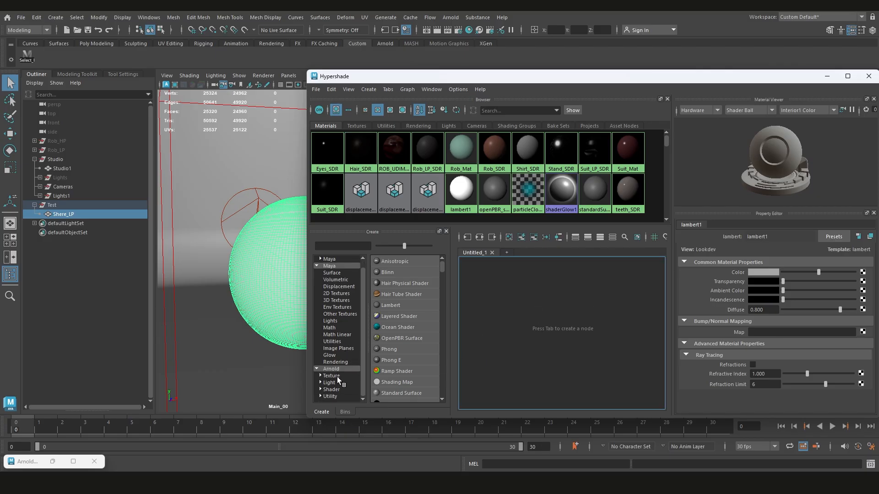
- Create an Arnold aiStandardSurface shader for the sphere
click(270, 276)
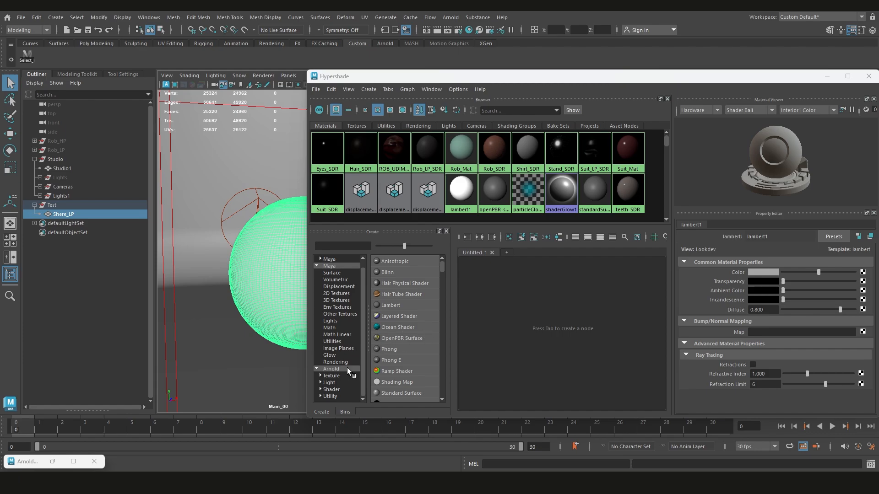
click(336, 376)
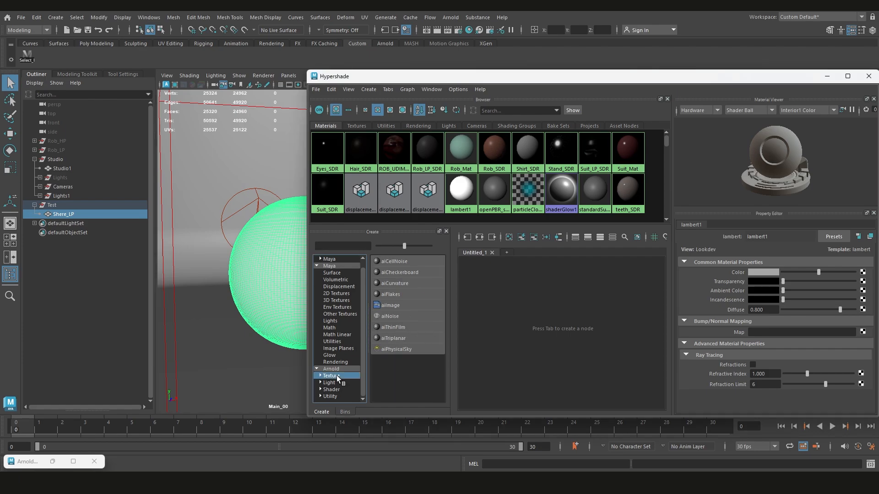
click(332, 390)
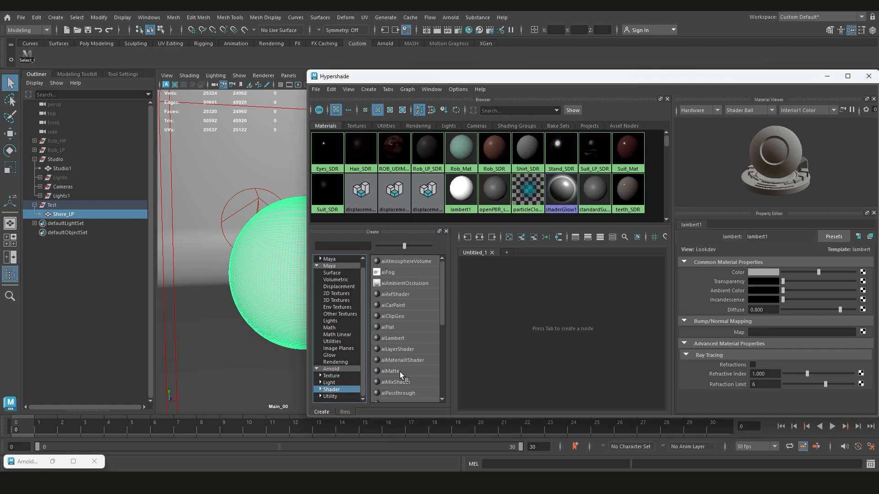
scroll(406, 356, down, 2)
click(408, 338)
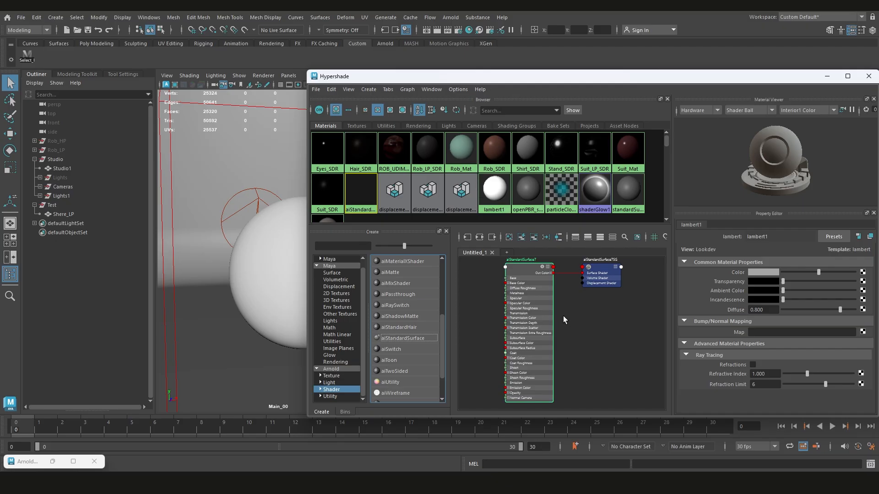
- Rename the new standard surface shader as SSS_SDR
click(276, 272)
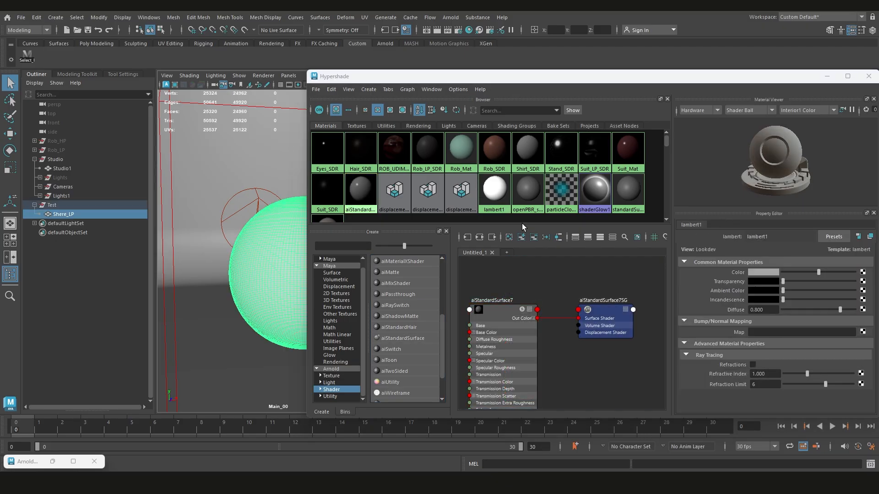
scroll(503, 188, down, 2)
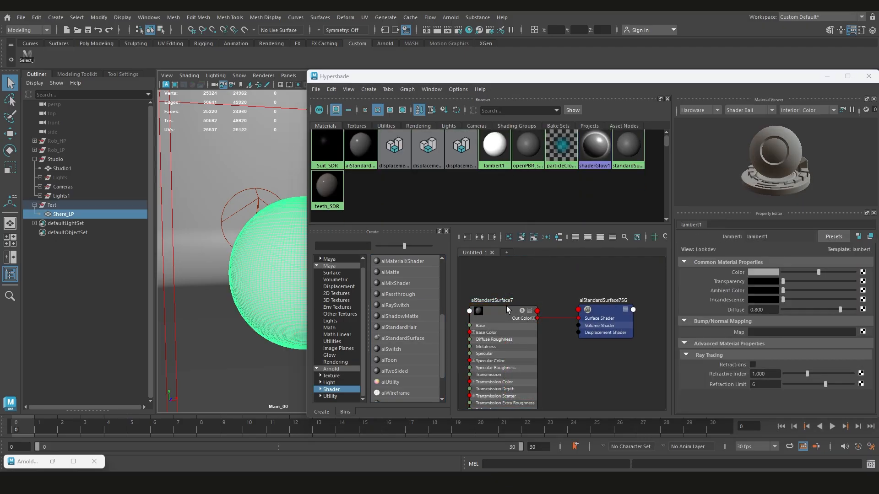
double_click(490, 300)
text(S)
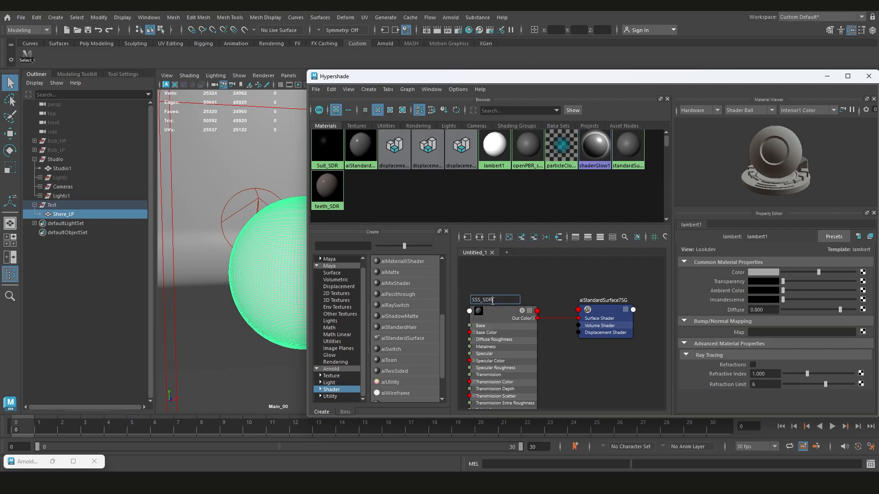
text(SS_SDR)
key(Return)
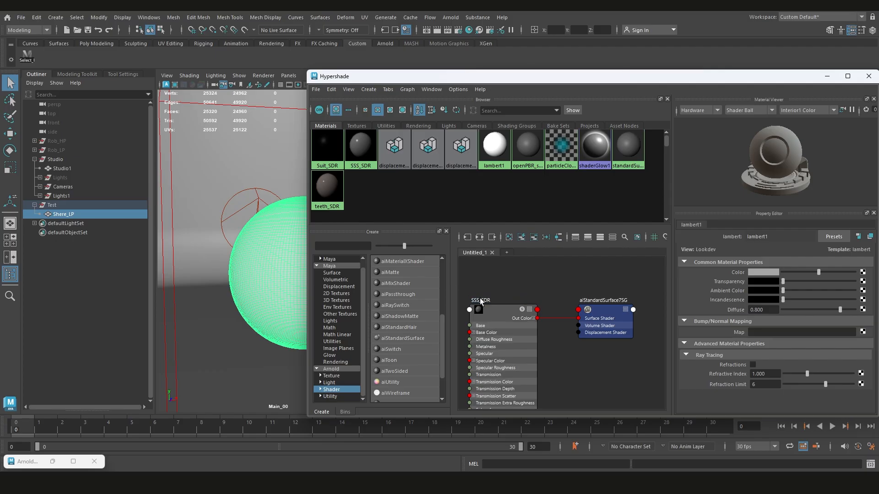
- Assign the SSS_SDR material to the Shere_LP sphere
scroll(488, 298, up, 3)
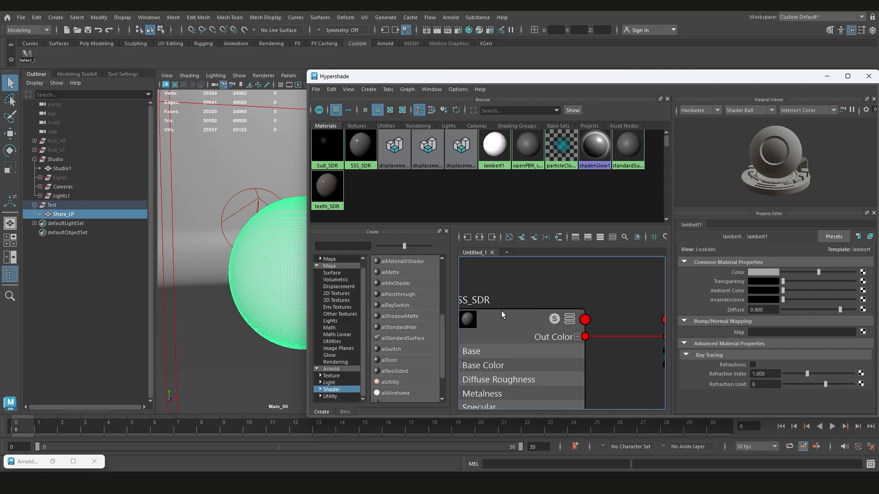
scroll(534, 300, down, 4)
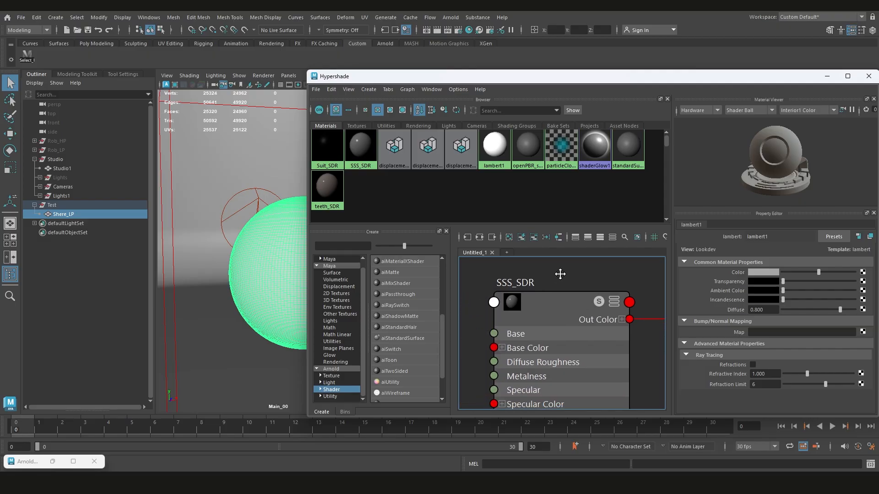
scroll(518, 290, up, 3)
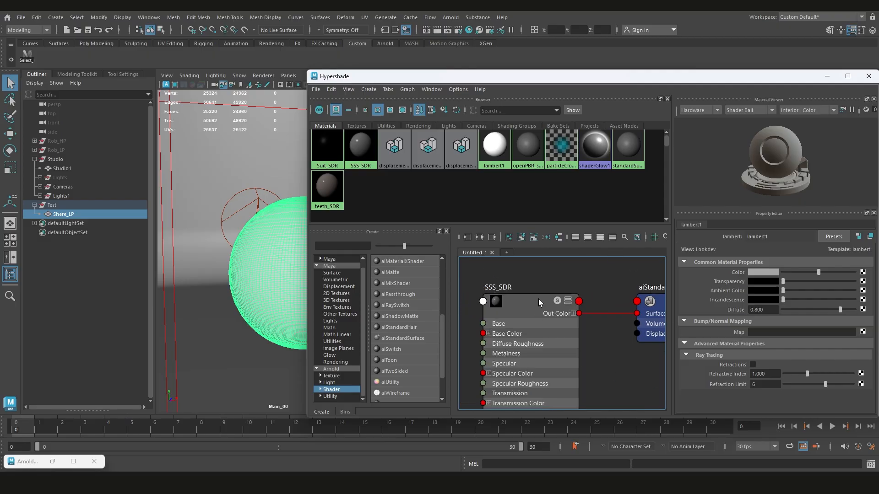
click(532, 301)
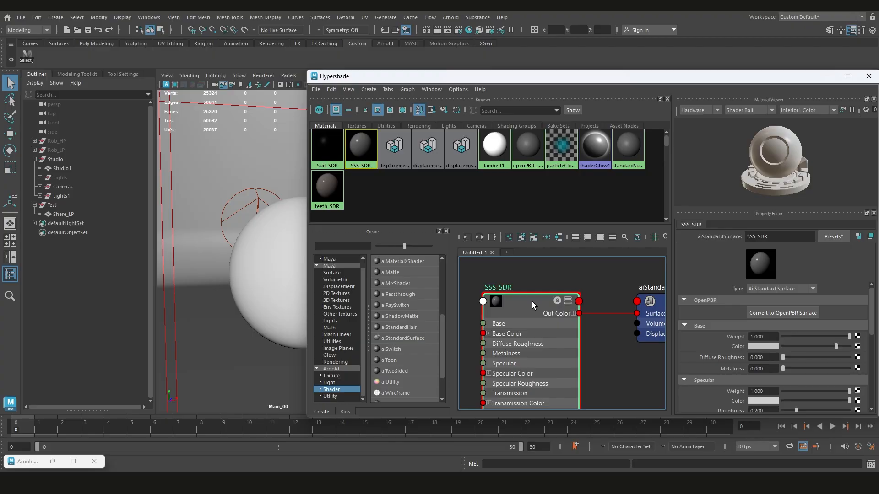
scroll(531, 302, down, 1)
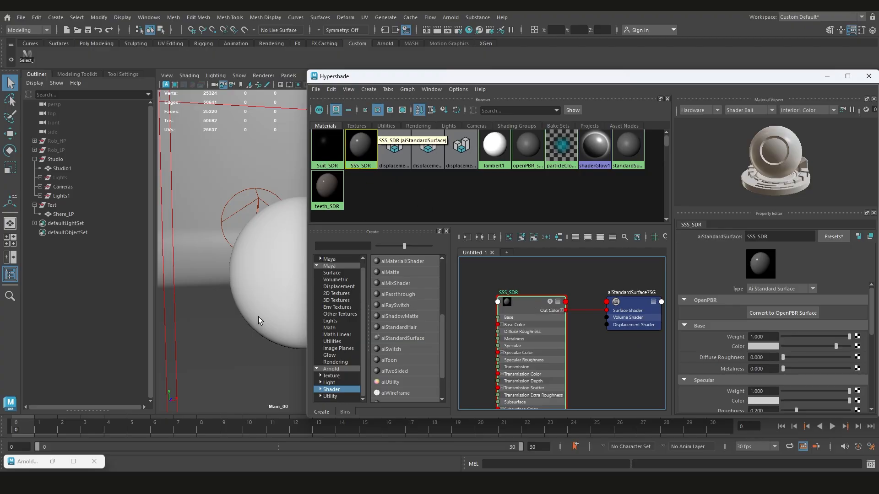
click(280, 280)
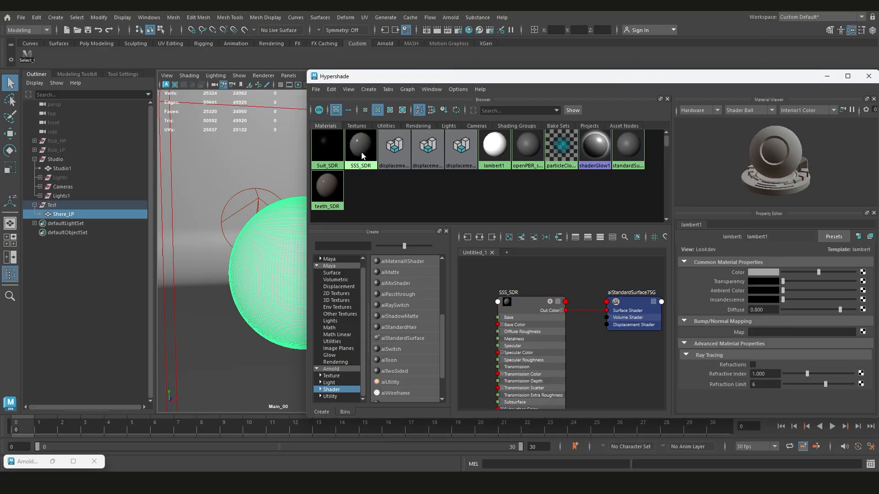
right_drag(360, 147, 361, 128)
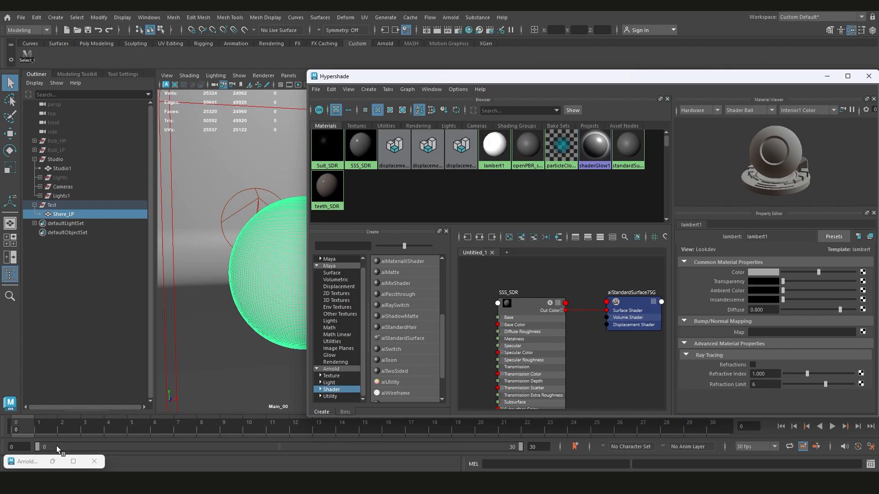
- Restore the Arnold RenderView, start an IPR render and limit it to a crop region around the sphere
click(53, 462)
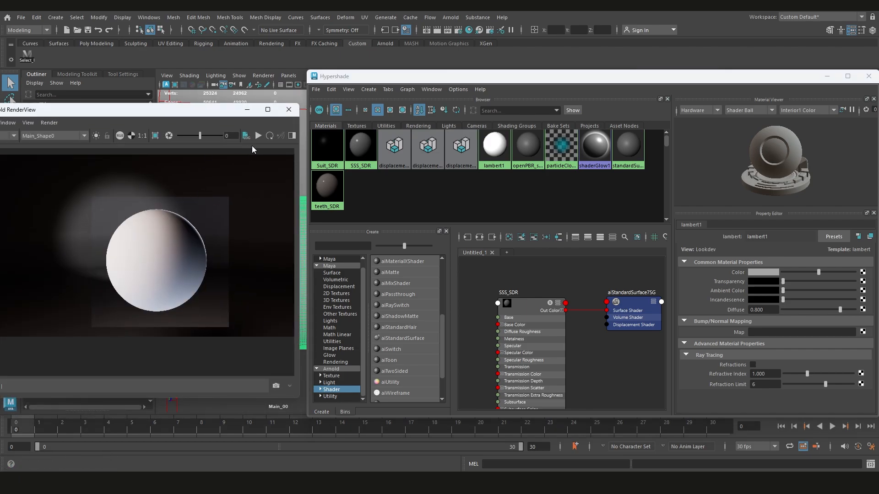
click(259, 136)
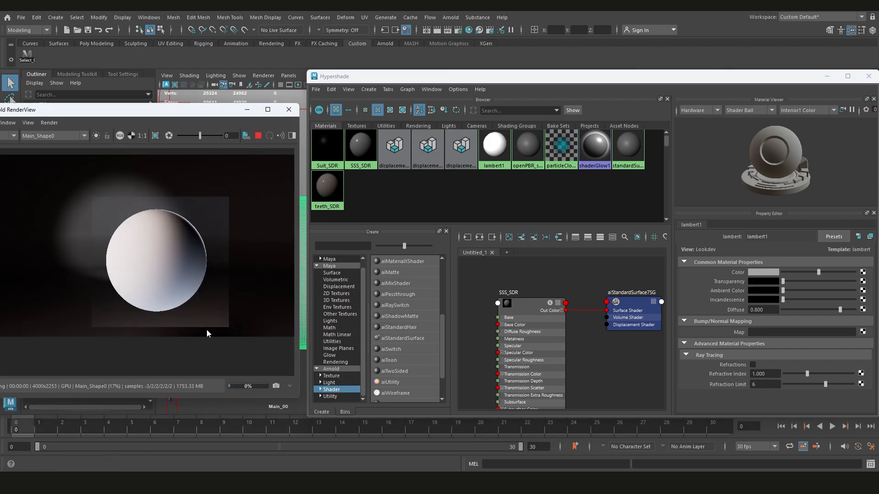
click(155, 136)
drag(92, 196, 228, 329)
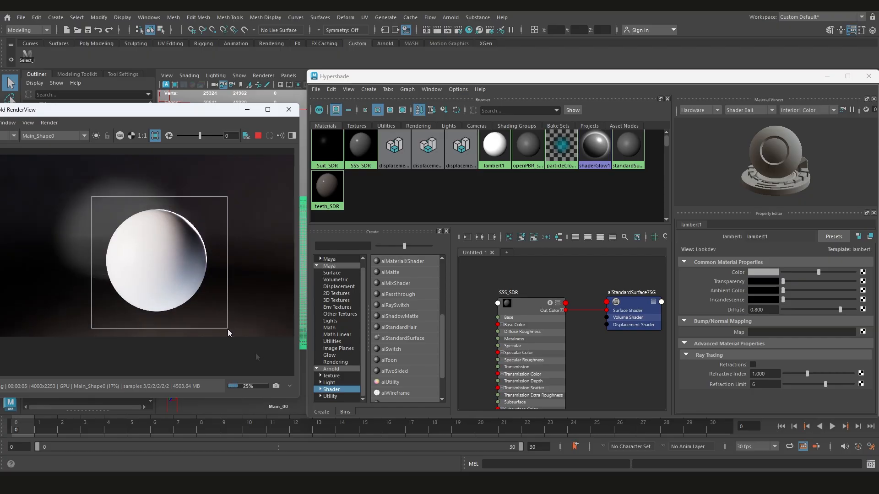
click(49, 122)
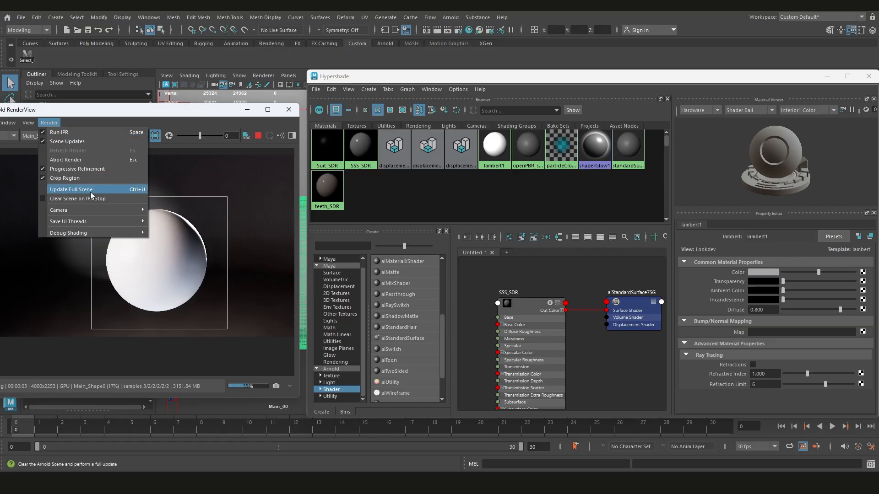
click(163, 113)
- Set the subsurface weight of the SSS_SDR shader to 1
middle_drag(358, 154, 586, 353)
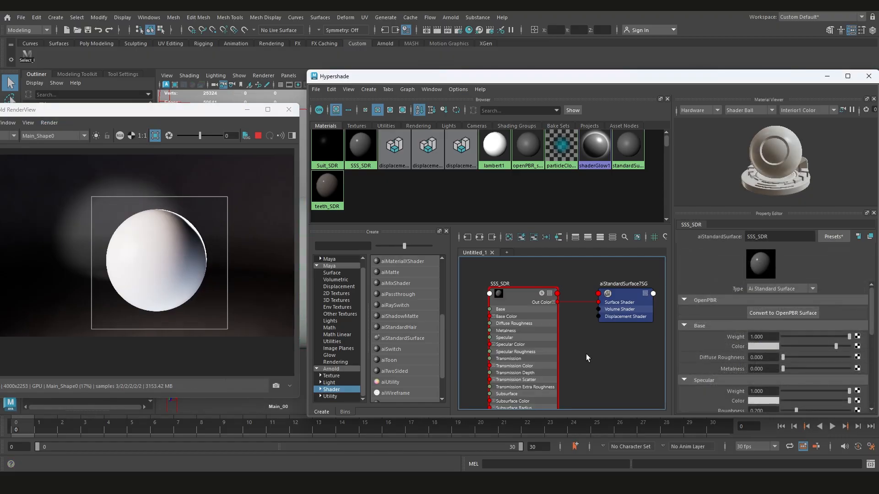
click(525, 301)
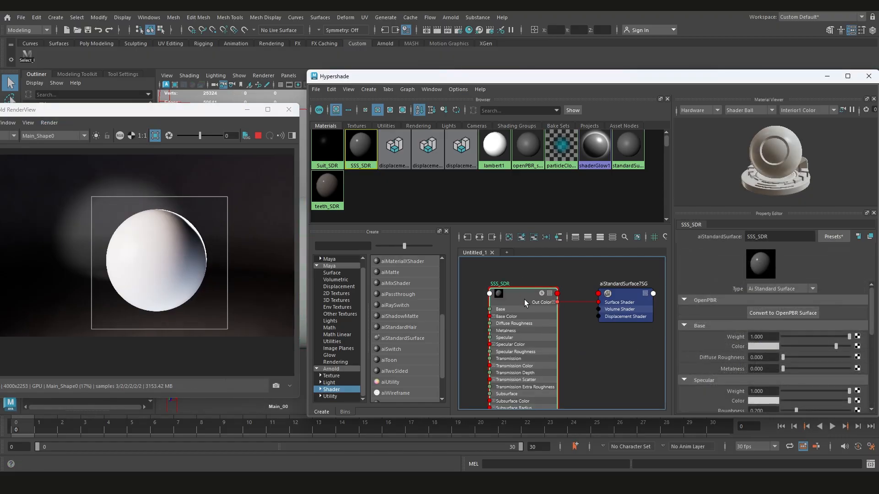
scroll(692, 353, down, 5)
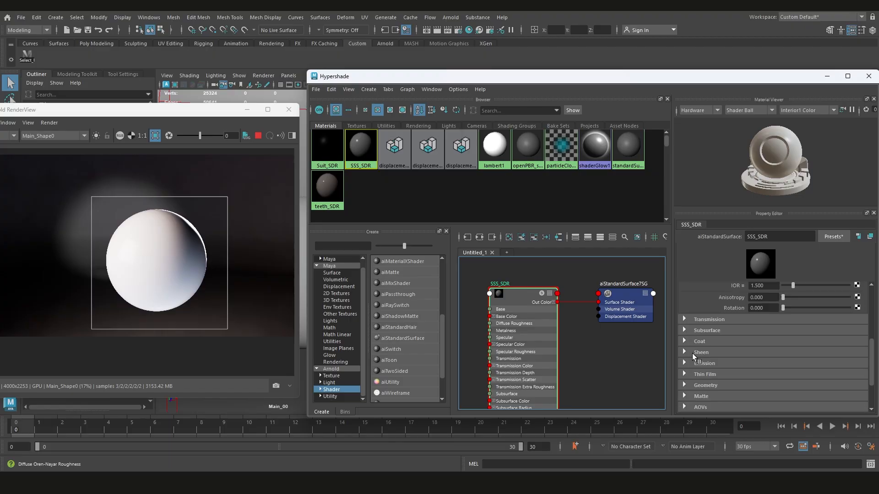
click(685, 330)
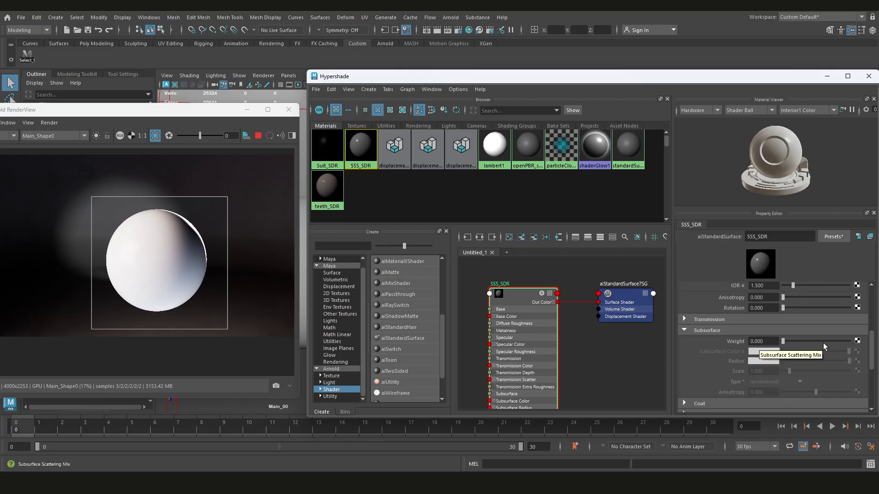
click(849, 342)
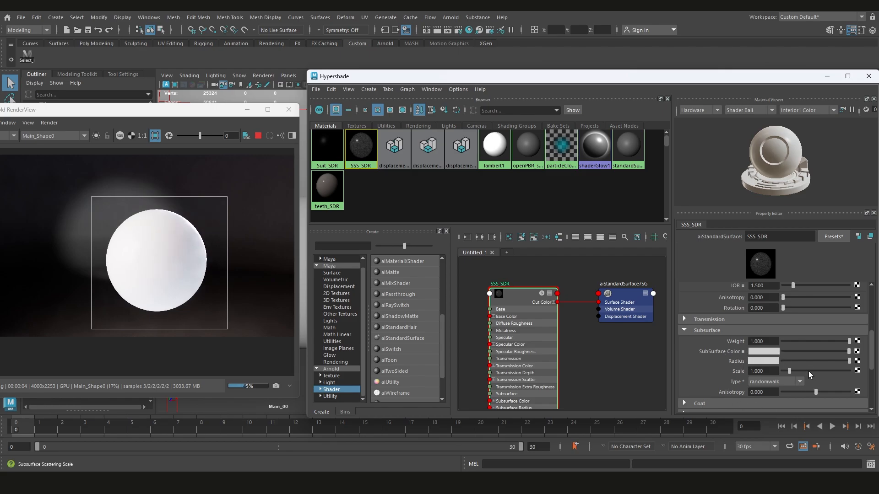
- Set the subsurface type to randomwalk_v2 and apply the Skin 2 preset to the subsurface color
click(797, 380)
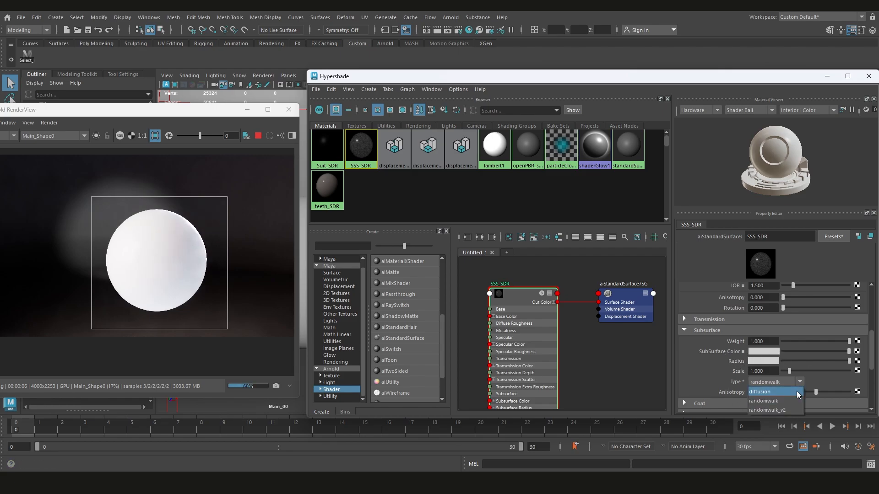
click(789, 411)
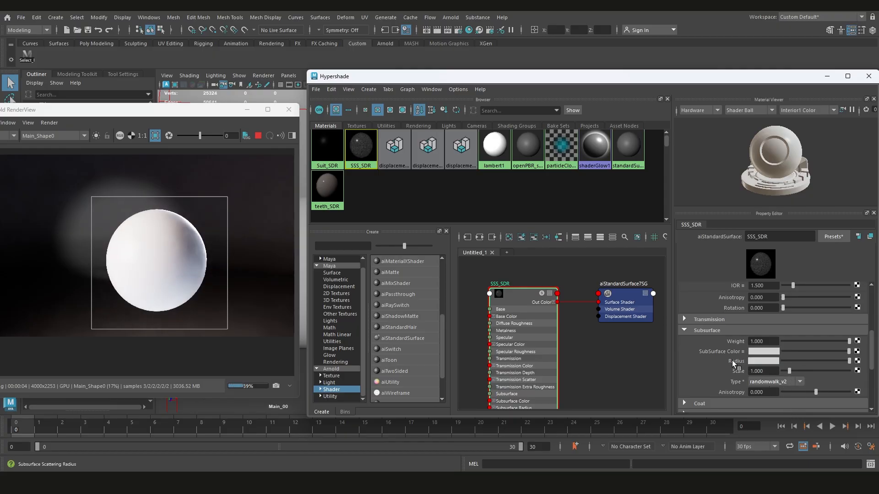
click(742, 352)
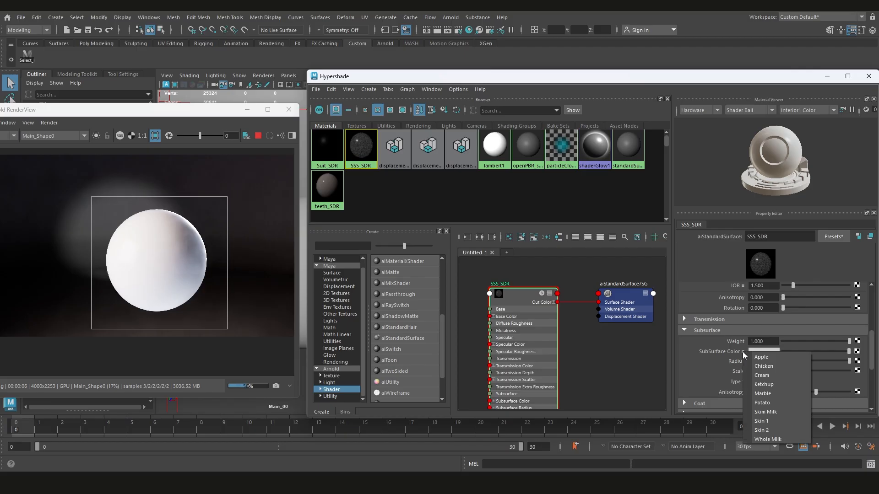
click(781, 429)
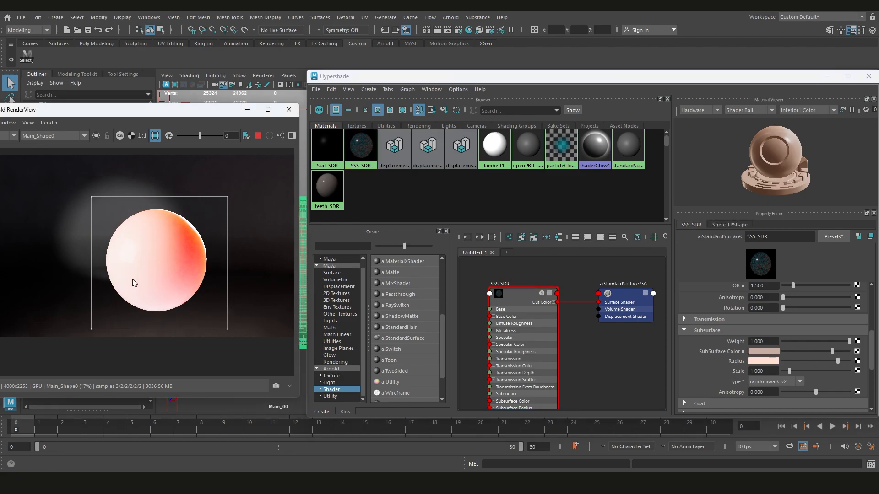
- Inspect the Arnold Opaque setting on the Shere_LP sphere's shape node and bring back the Hypershade
click(827, 77)
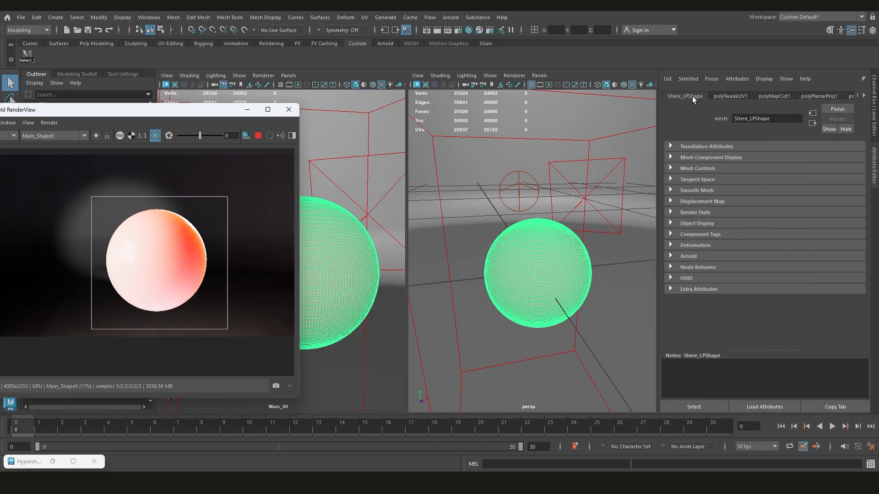
scroll(732, 96, down, 2)
scroll(732, 96, up, 2)
click(670, 256)
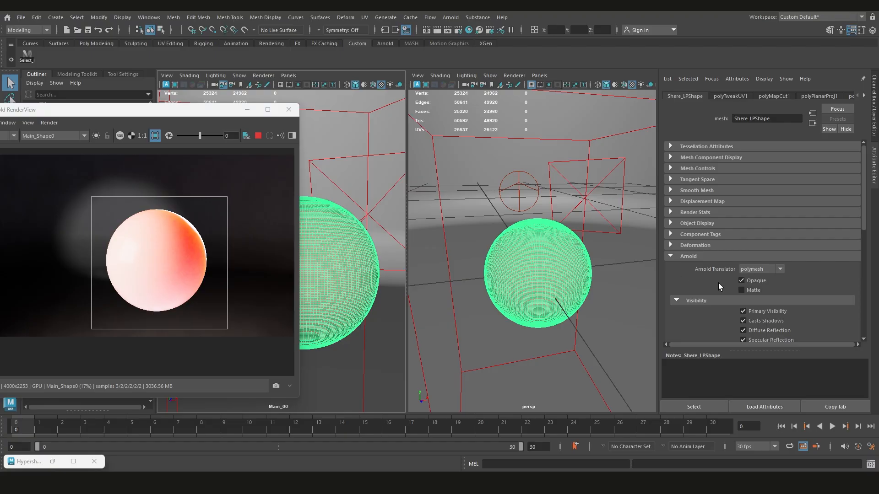
click(748, 282)
click(672, 257)
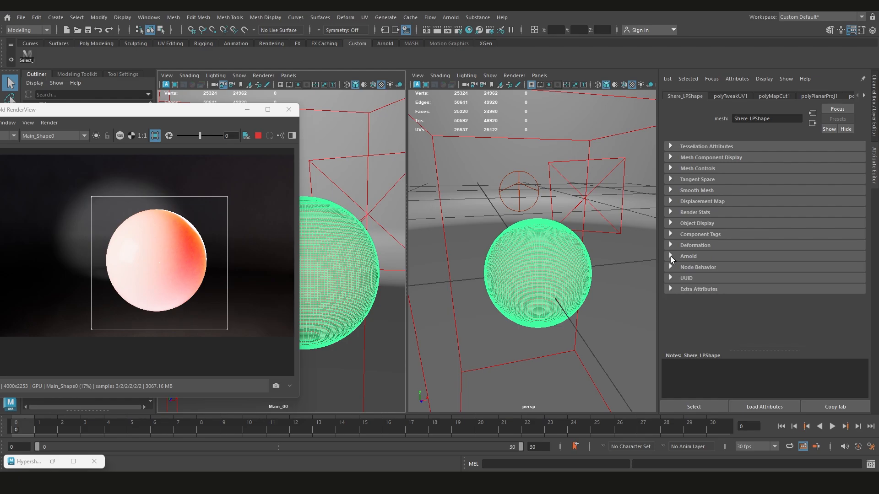
click(672, 257)
click(53, 462)
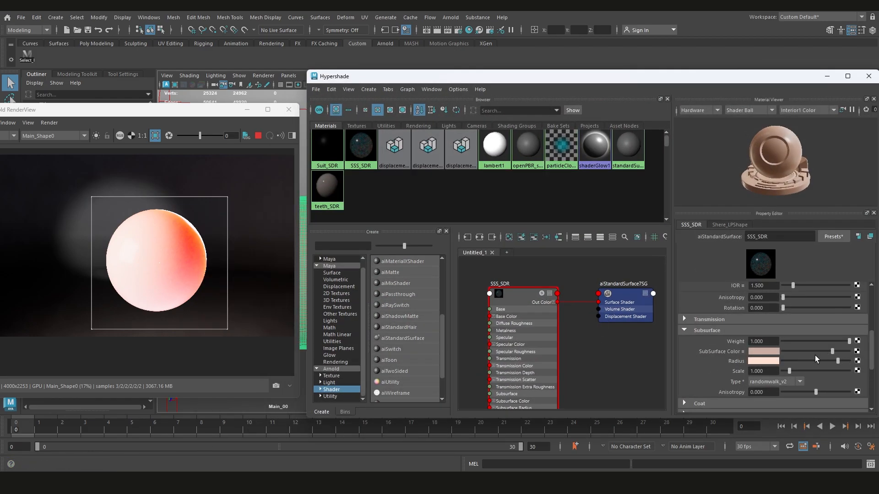
- Change the subsurface color of the SSS_SDR shader to a pinkish red
click(771, 352)
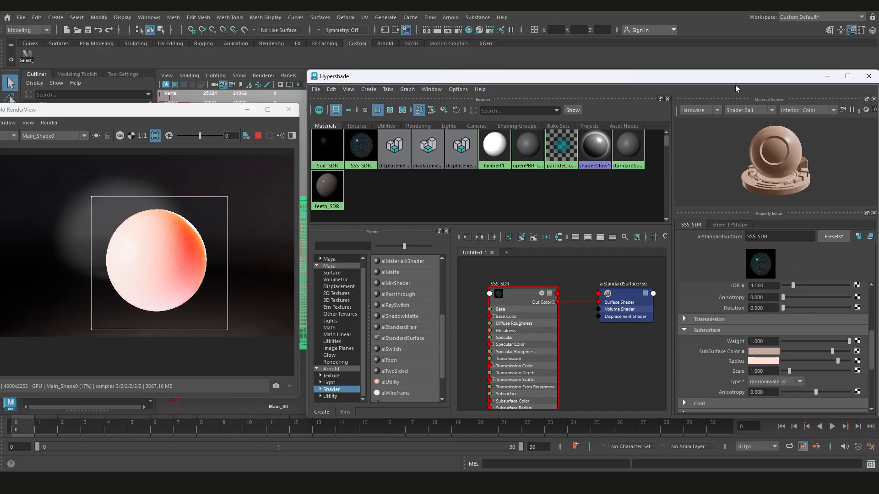
drag(735, 79, 713, 65)
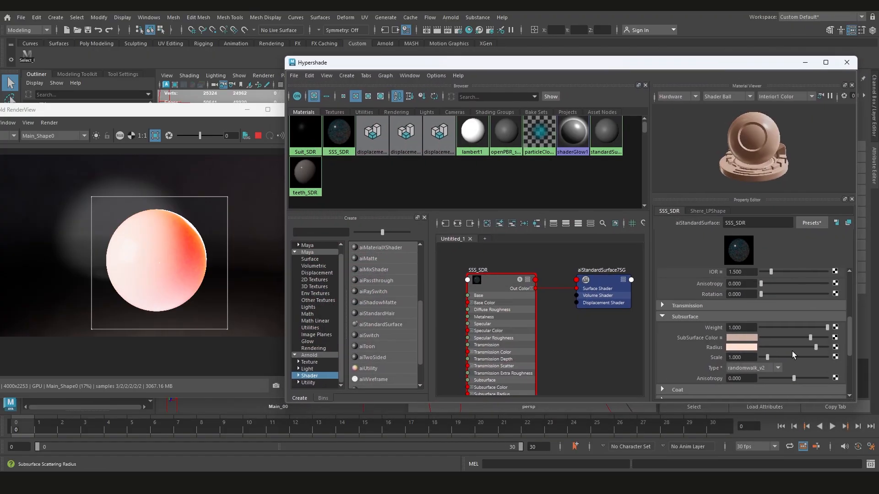
click(741, 337)
drag(694, 366, 738, 380)
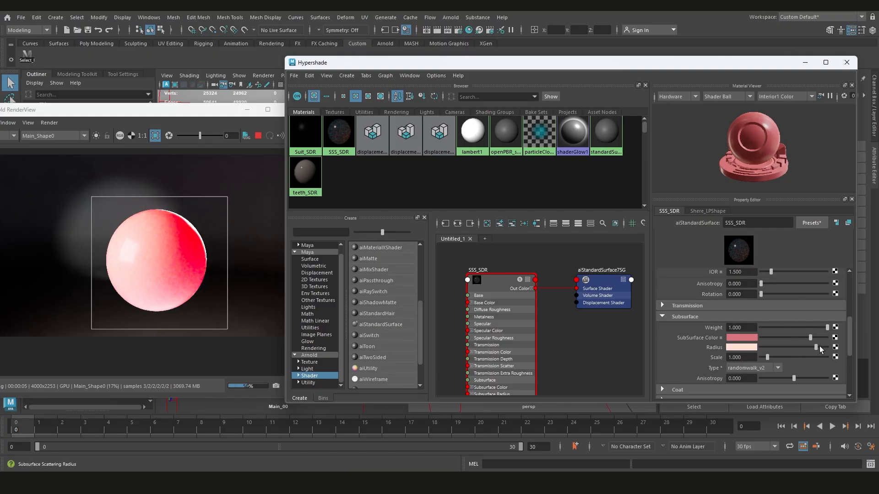
- Try a pale cyan subsurface radius color on the SSS_SDR shader and undo it
click(743, 349)
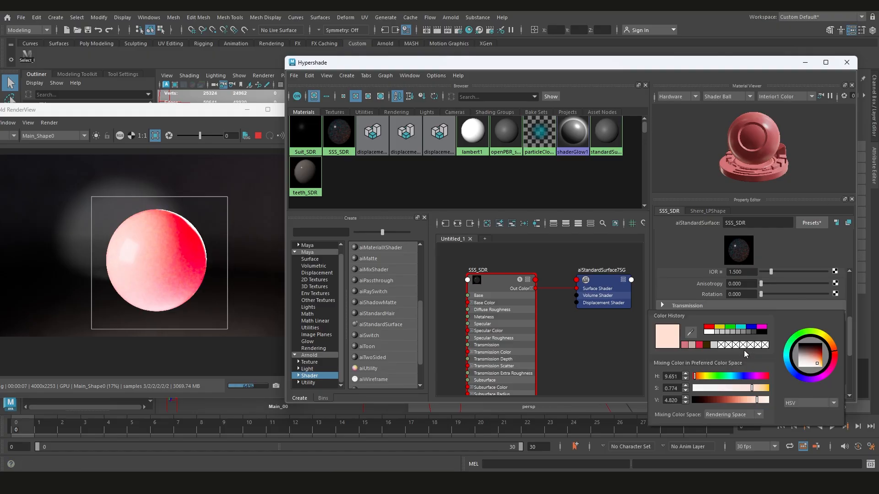
click(740, 376)
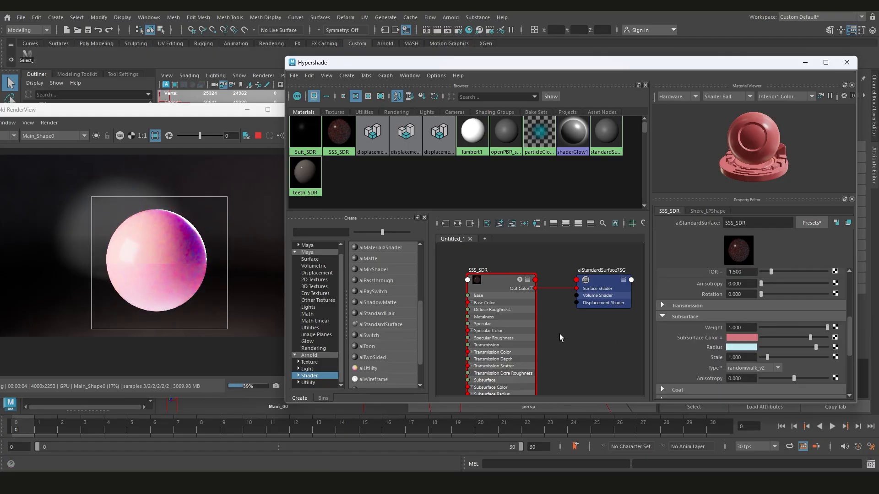
key(ctrl+z)
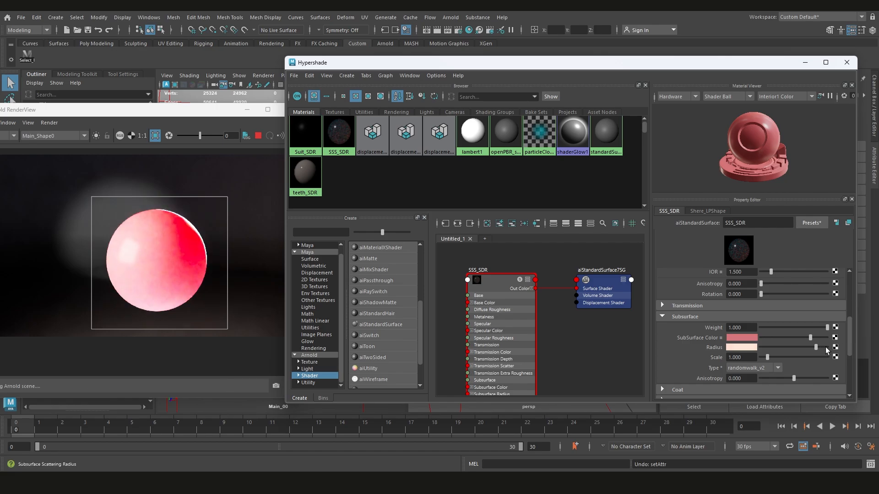
- Test the subsurface radius from its brightest value down to dark red, set it to black and store a render snapshot
click(826, 347)
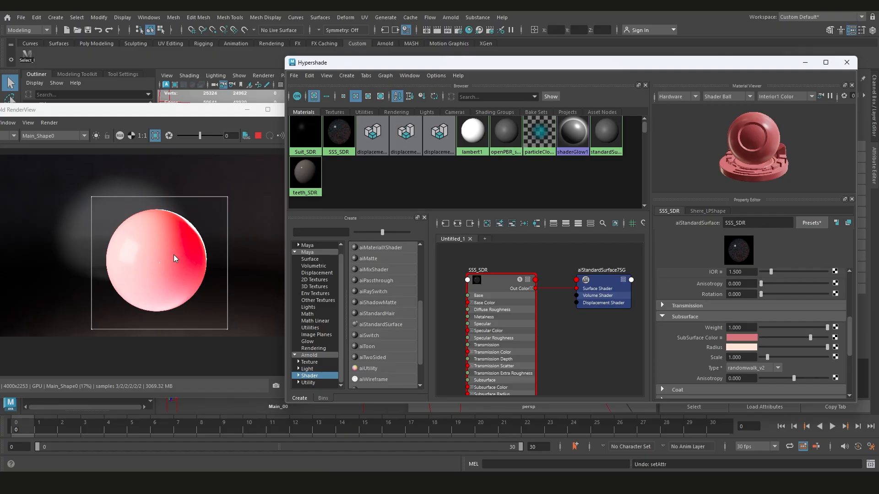
click(764, 347)
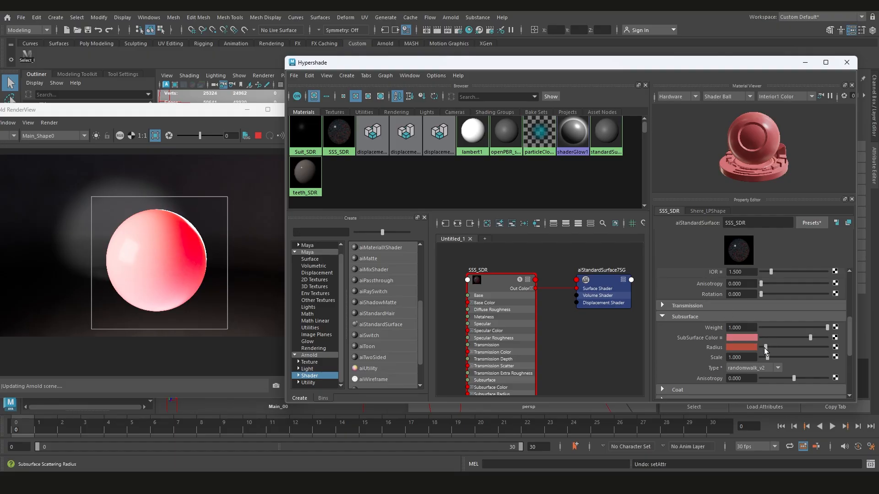
drag(764, 347, 762, 348)
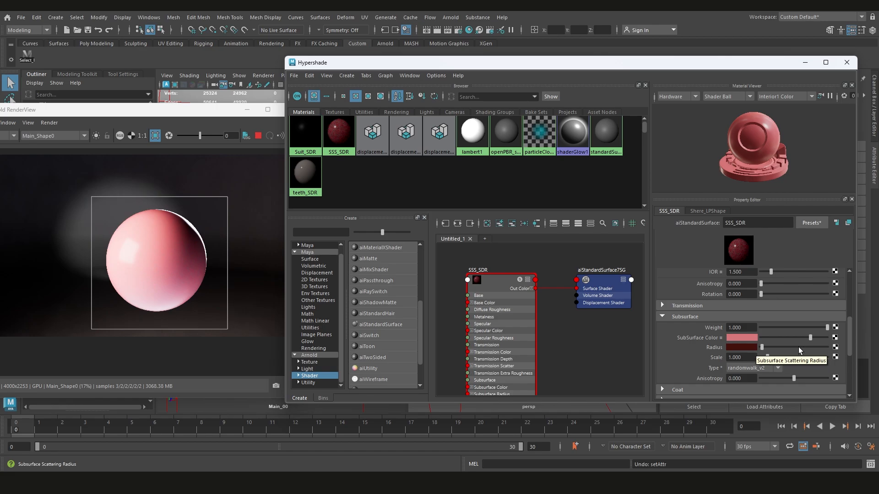
click(746, 347)
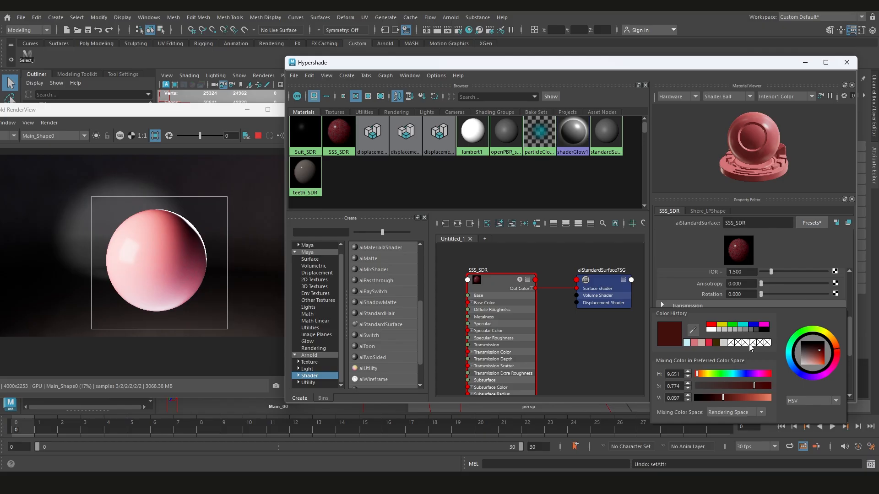
click(765, 330)
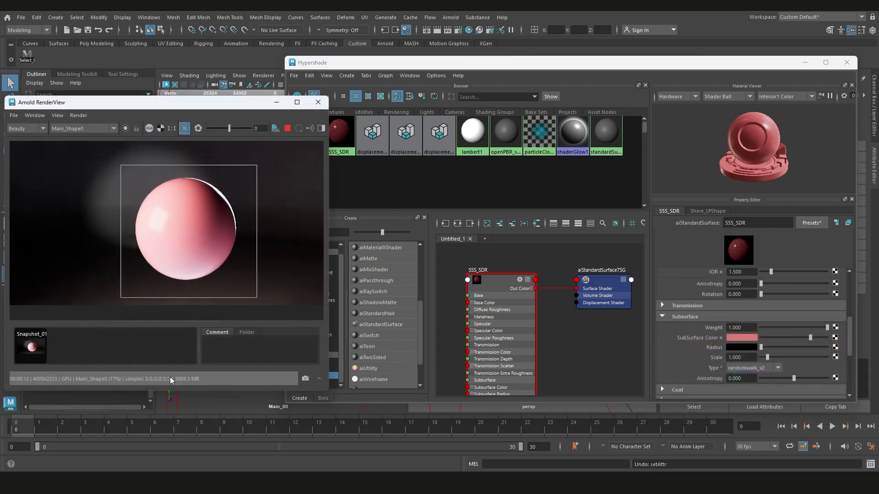
- Set the subsurface radius to white and store a second render snapshot for comparison
click(739, 348)
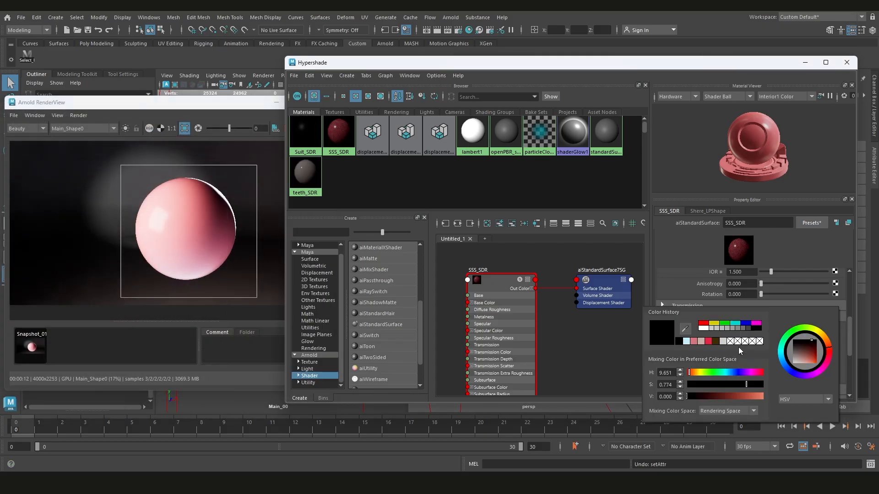
click(703, 328)
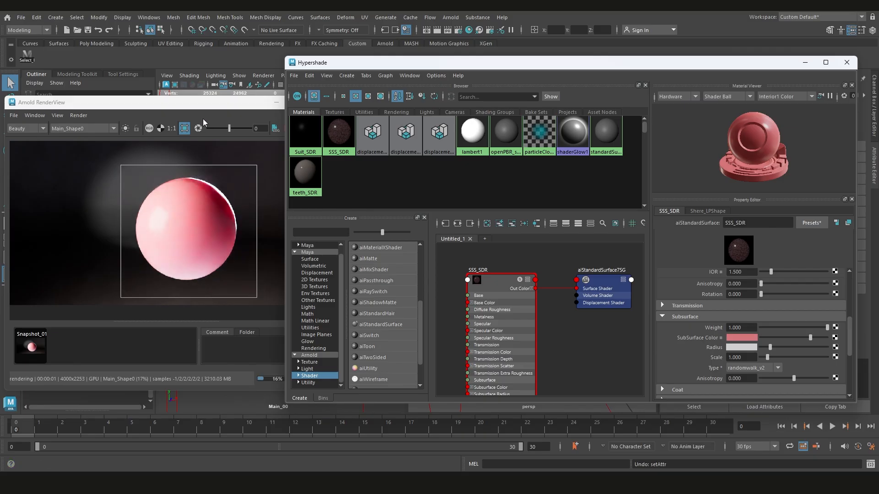
click(218, 104)
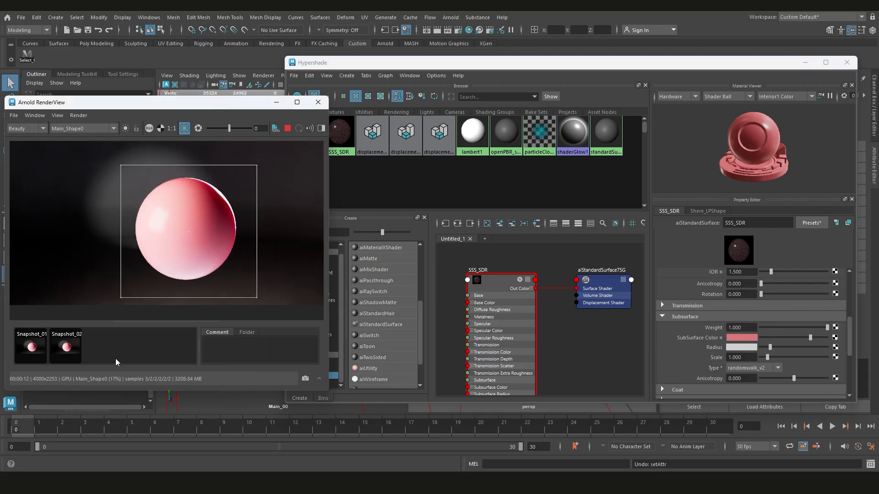
- Compare Snapshot_01 and Snapshot_02 of the sphere by switching between them in the Arnold RenderView
click(29, 351)
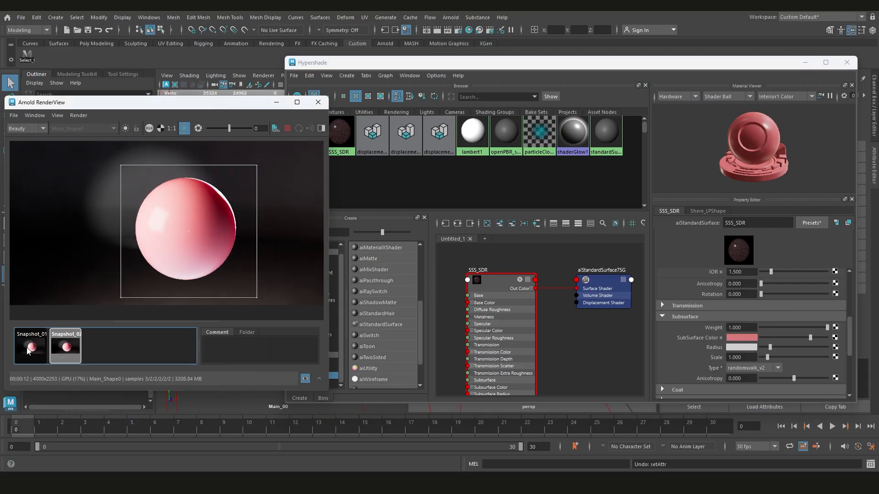
click(27, 348)
click(61, 349)
click(30, 348)
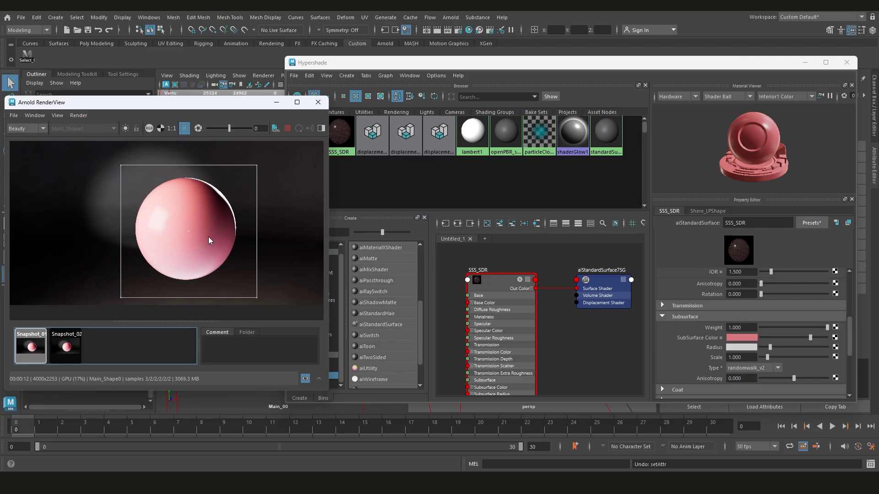
click(63, 352)
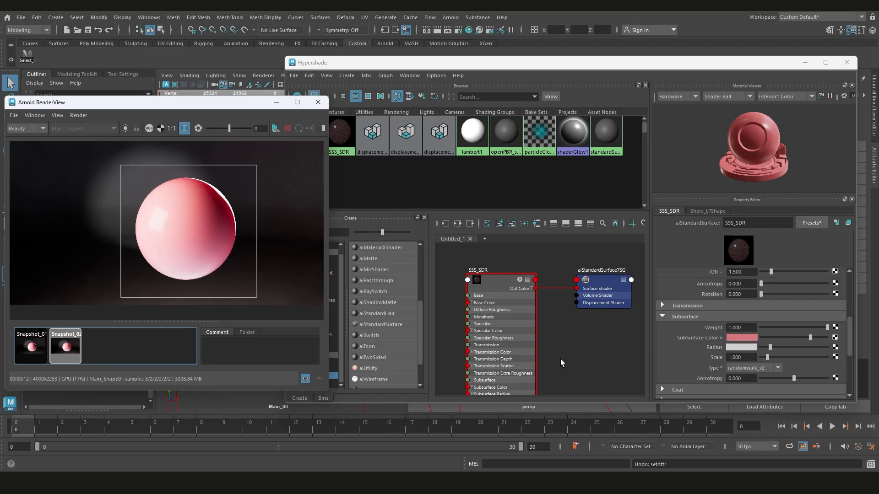
- Set the subsurface radius to a light blue with hue 233.07, saturation 0.571 and value 1
click(754, 348)
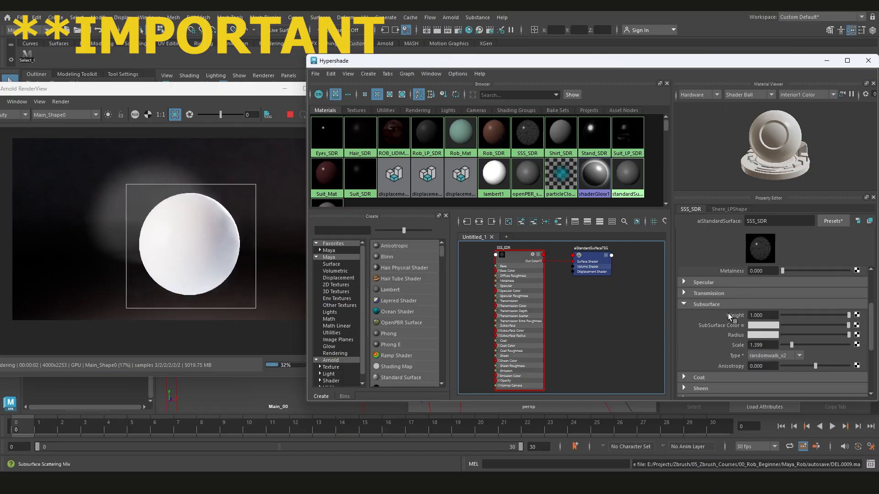
click(763, 335)
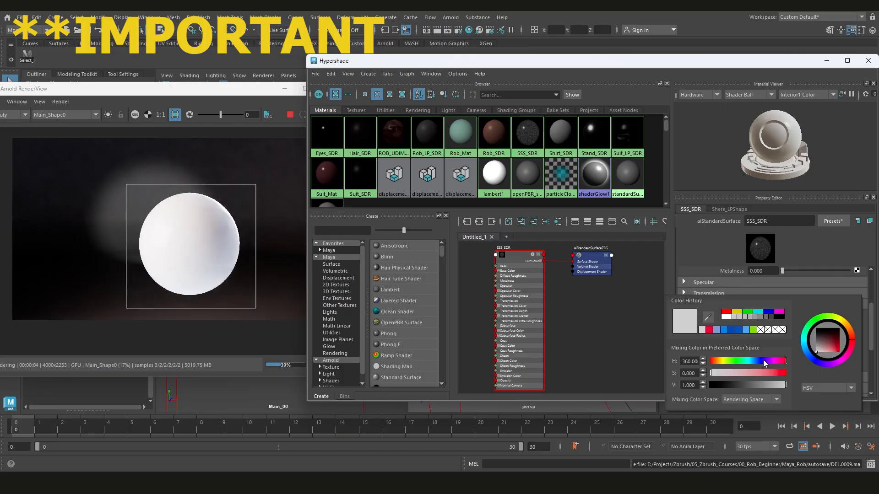
click(753, 373)
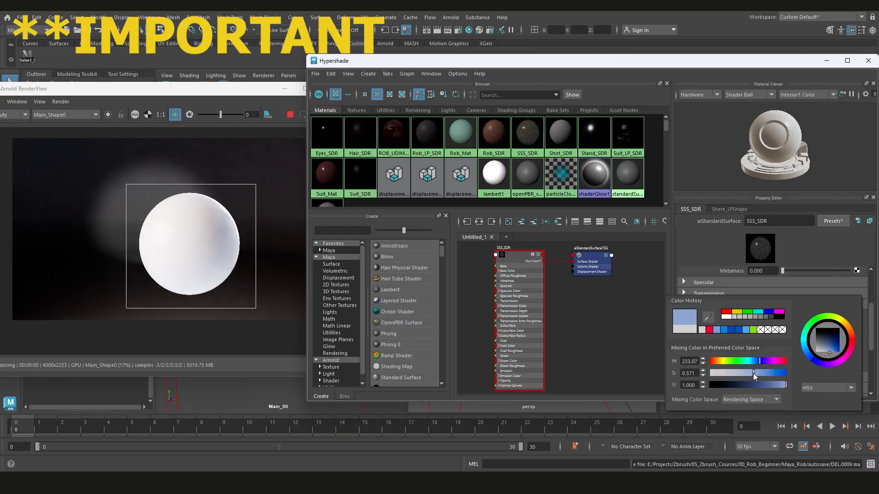
click(624, 341)
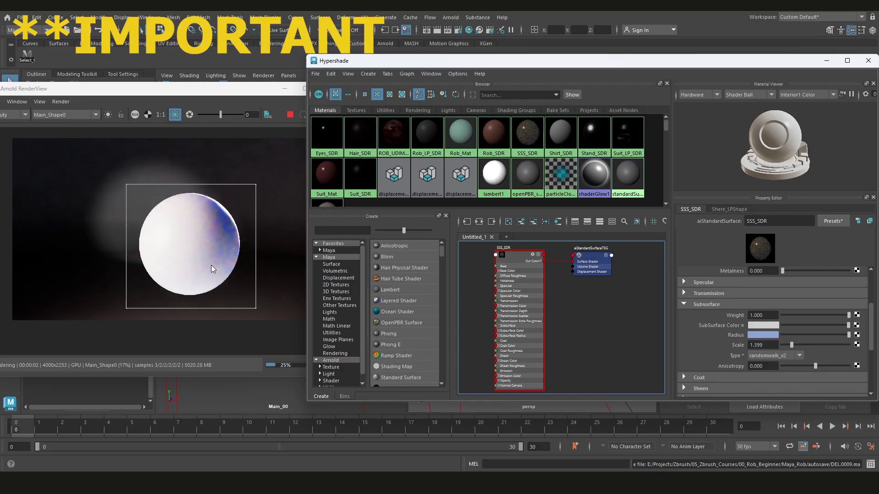
- Try subsurface scale values of 5.245 and 3.427 on the SSS_SDR shader, and settle on 1.678
drag(791, 344, 817, 345)
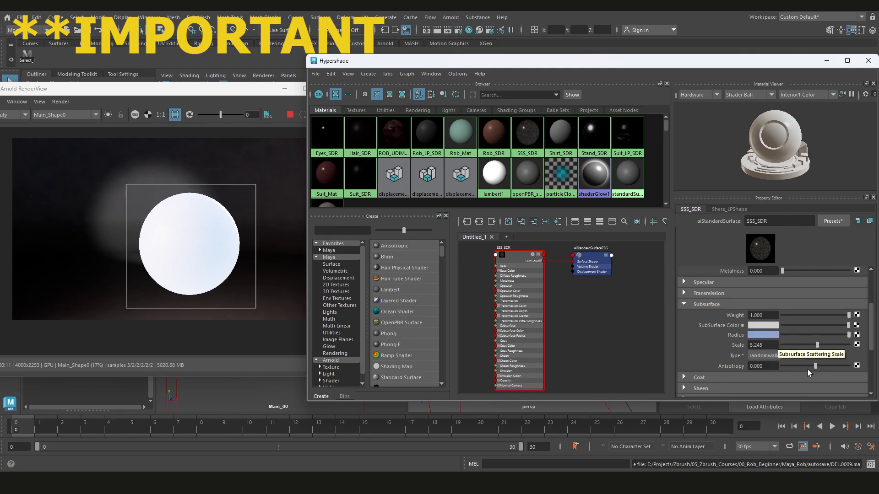
drag(808, 344, 804, 345)
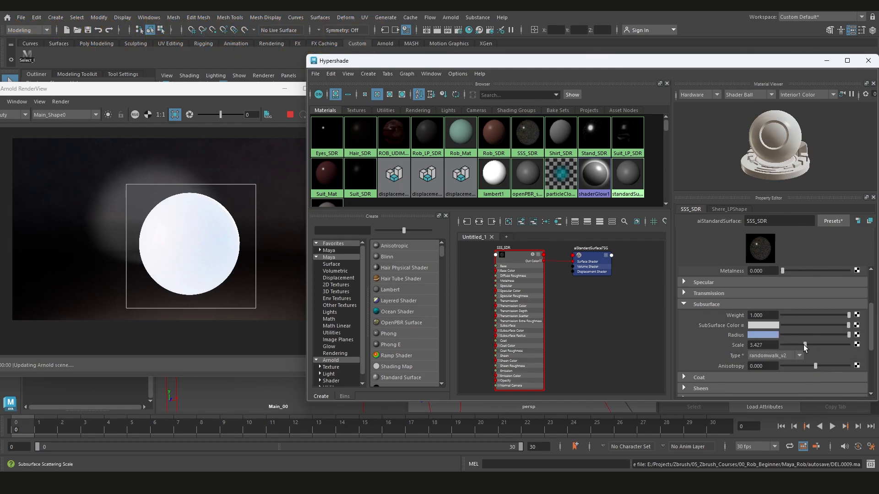
click(793, 344)
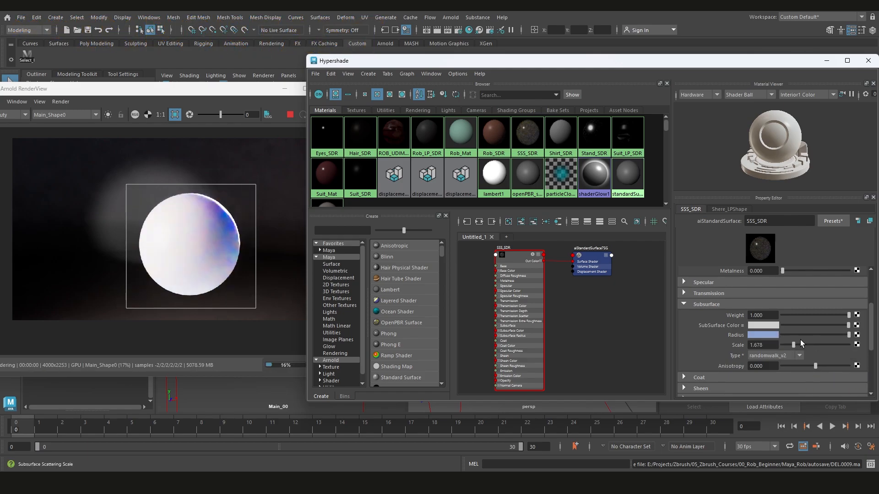
click(772, 326)
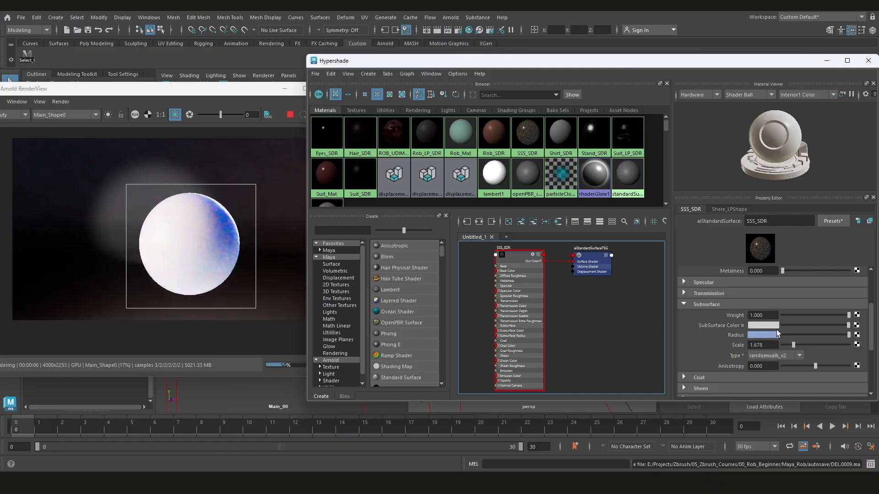
click(762, 326)
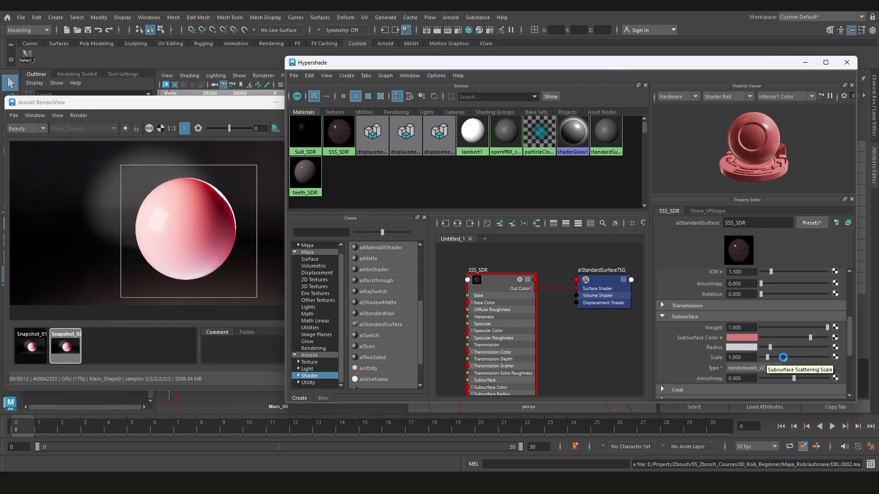
- Test the pink SSS_SDR shader with a subsurface scale of 4.336, and set the scale to 0.5
drag(781, 357, 789, 360)
click(187, 344)
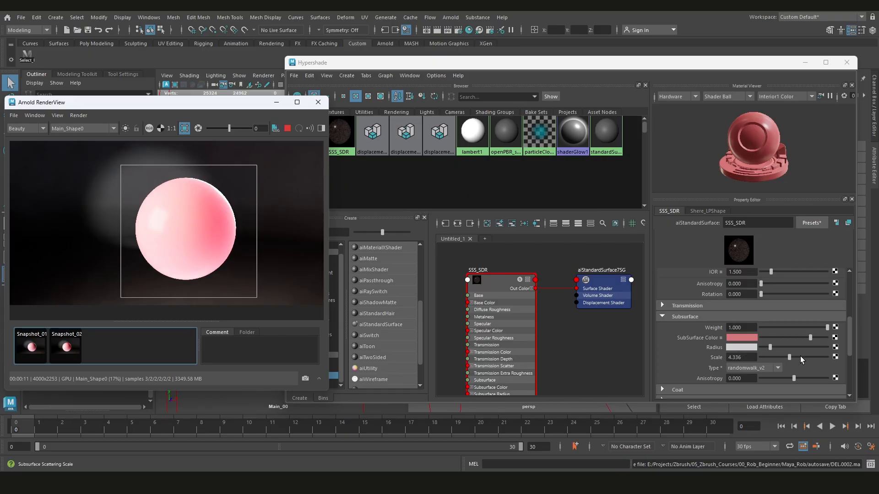
click(752, 358)
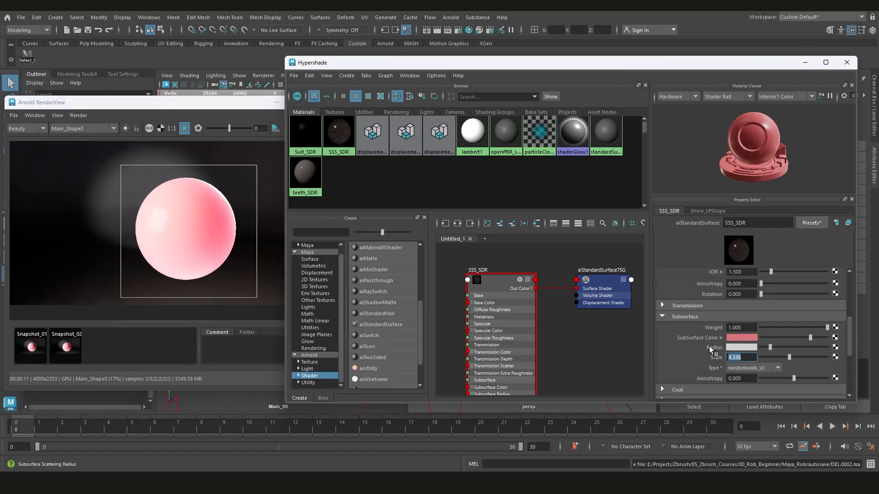
key(Return)
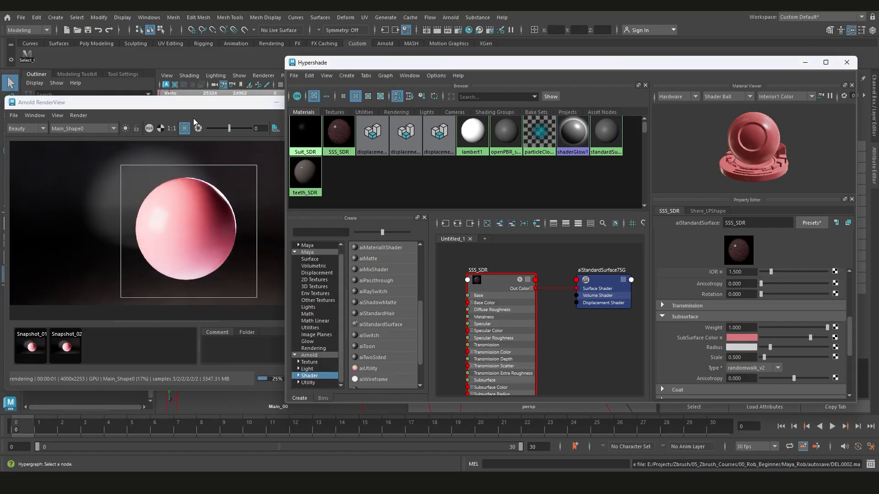
- Compare the live render of the sphere with Snapshot_02 in the Arnold RenderView
click(205, 109)
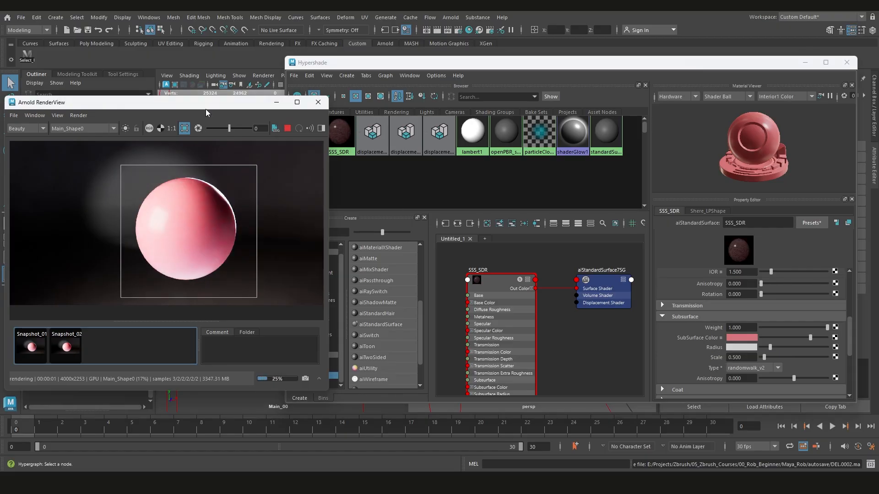
click(65, 346)
click(65, 346)
click(68, 351)
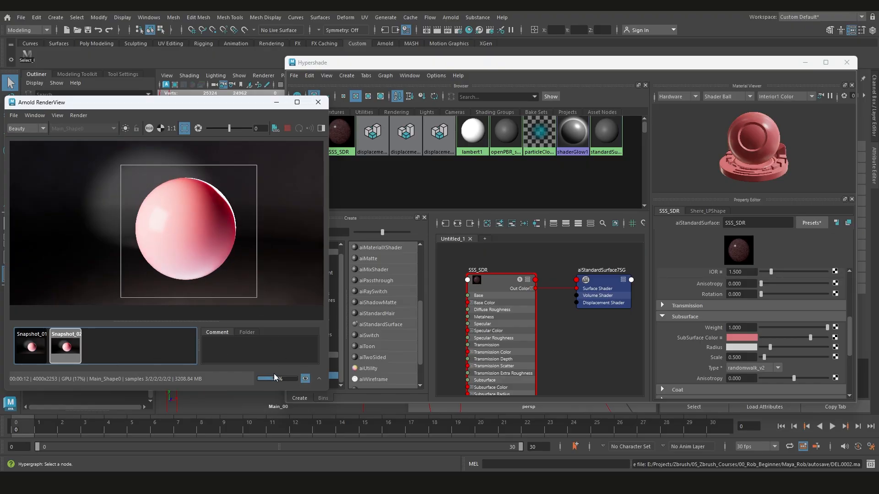
- Return the Arnold RenderView from Snapshot_02 to the live render and set the SSS_SDR subsurface scale to 1
click(305, 379)
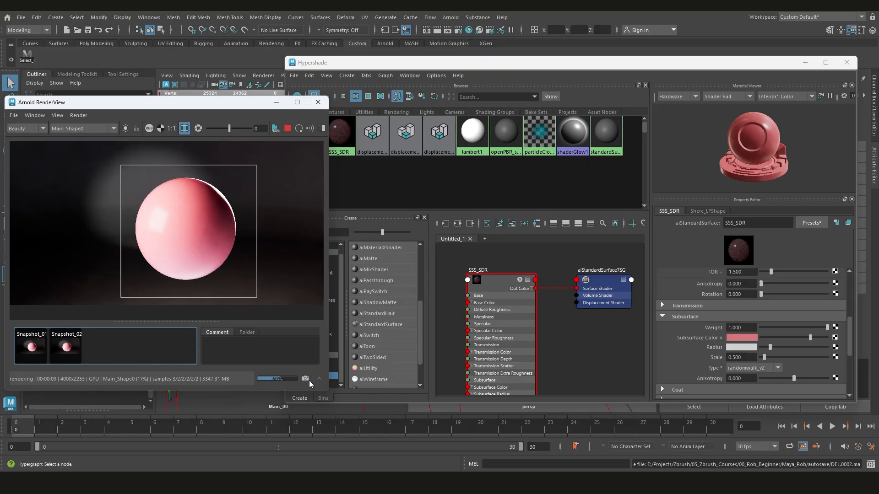
click(752, 357)
text(1)
key(Return)
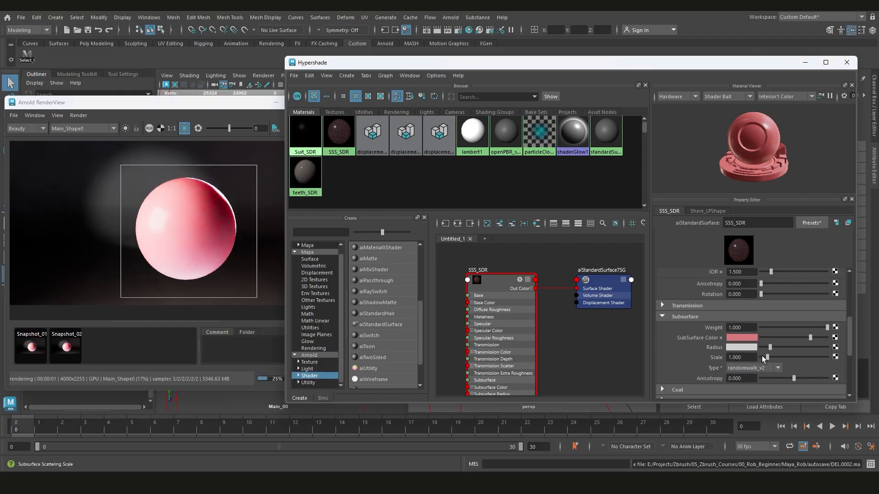
- Review the available subsurface types for the SSS_SDR shader without changing from randomwalk_v2
click(778, 368)
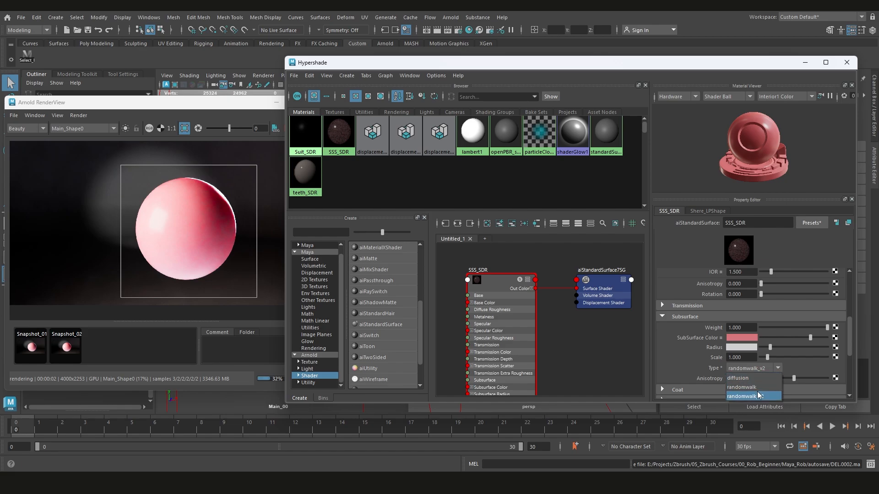
click(682, 360)
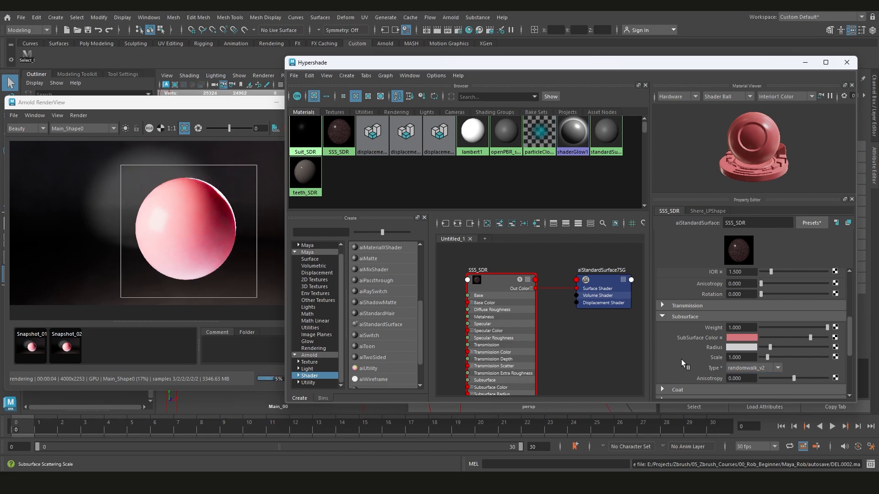
click(779, 369)
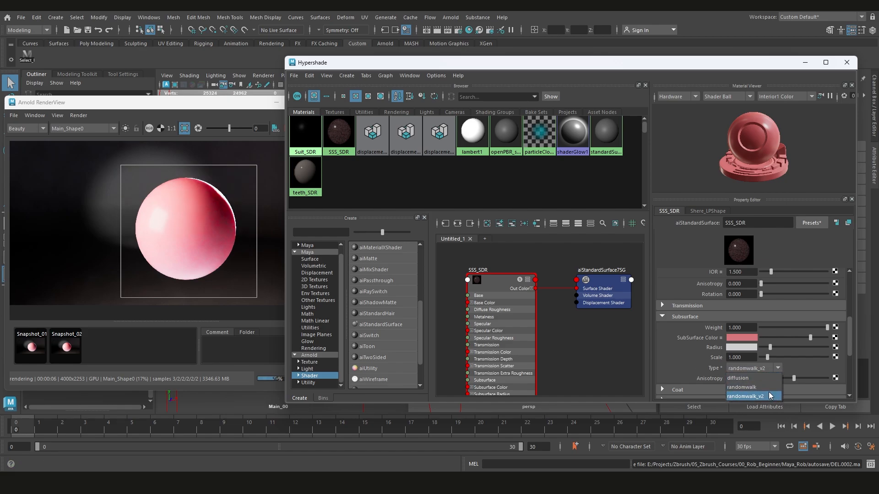
click(817, 362)
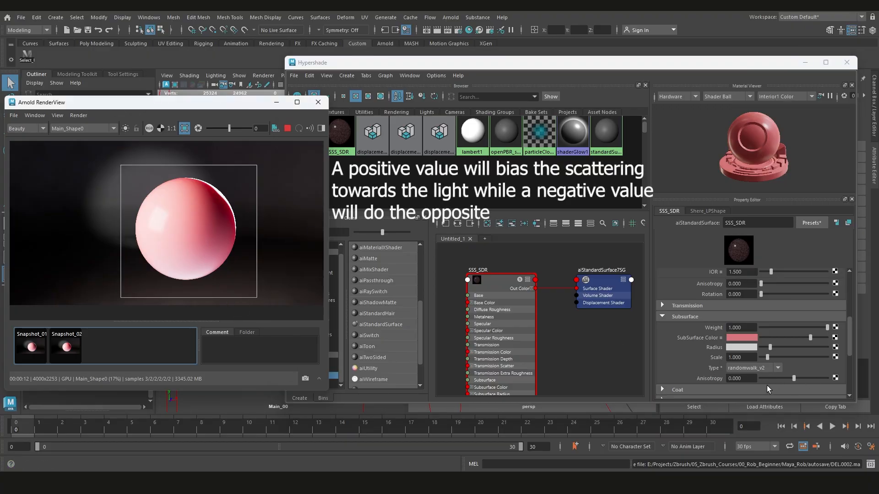
- Test subsurface anisotropy values of -0.818 and 0.832 on the sphere's SSS_SDR shader, and reset the anisotropy to 0
click(76, 346)
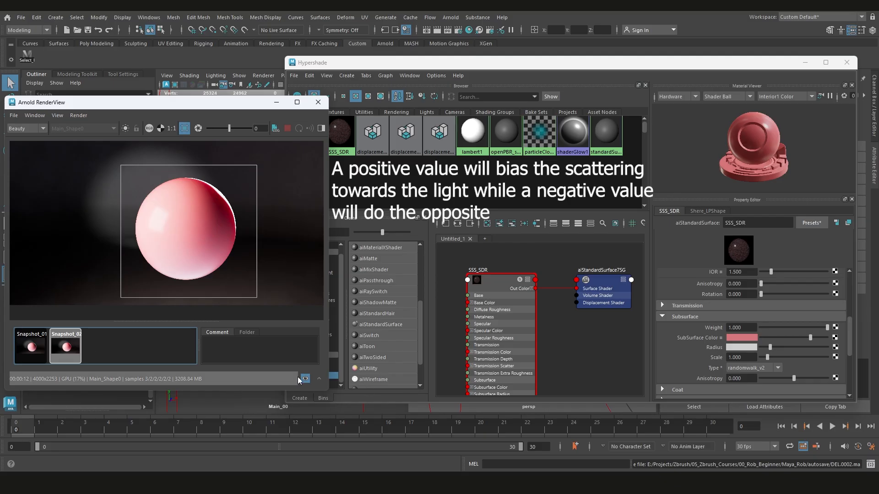
click(766, 379)
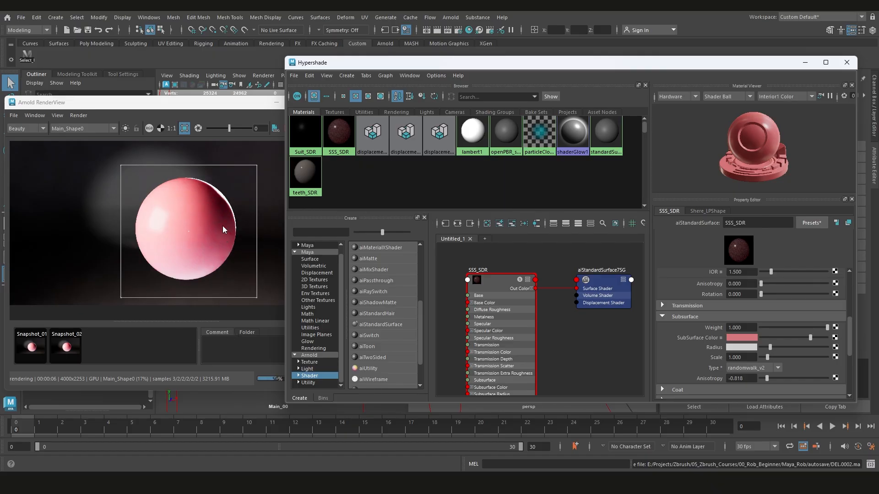
click(225, 106)
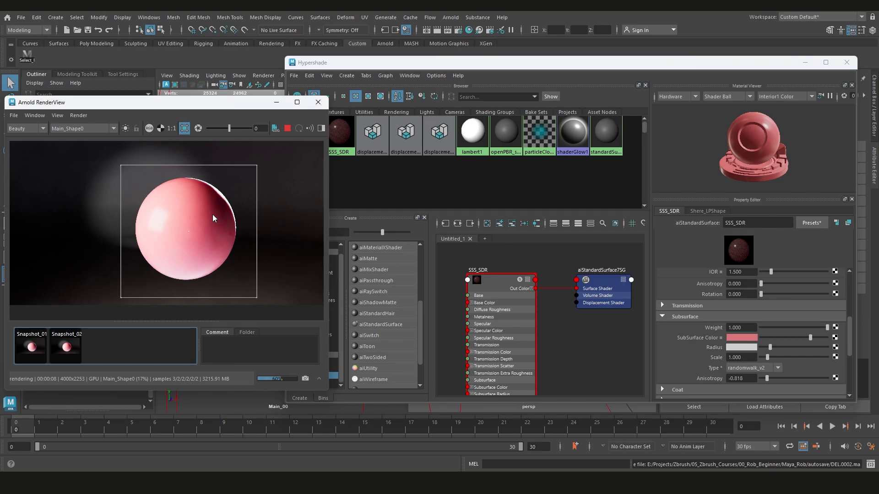
drag(767, 378, 821, 380)
click(219, 107)
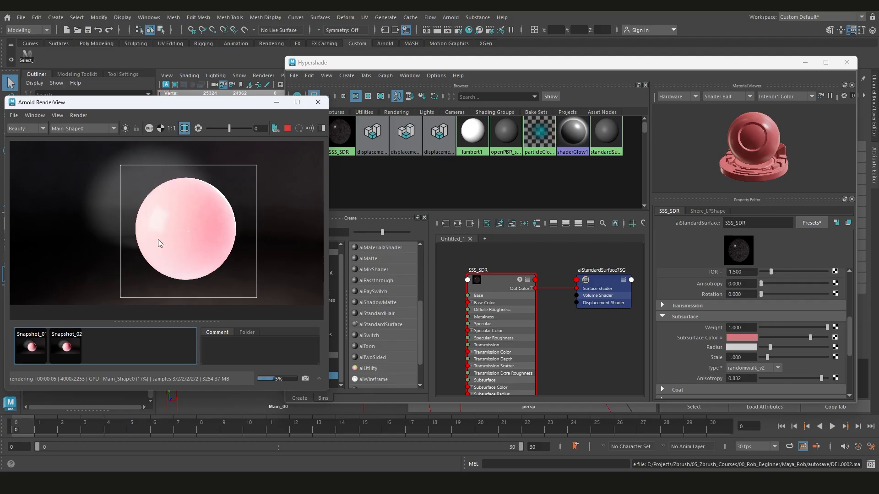
click(693, 380)
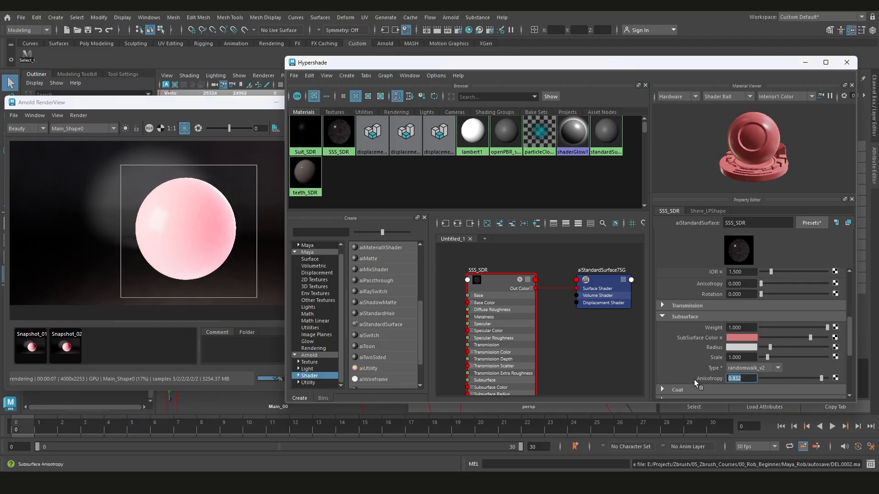
text(0)
key(Return)
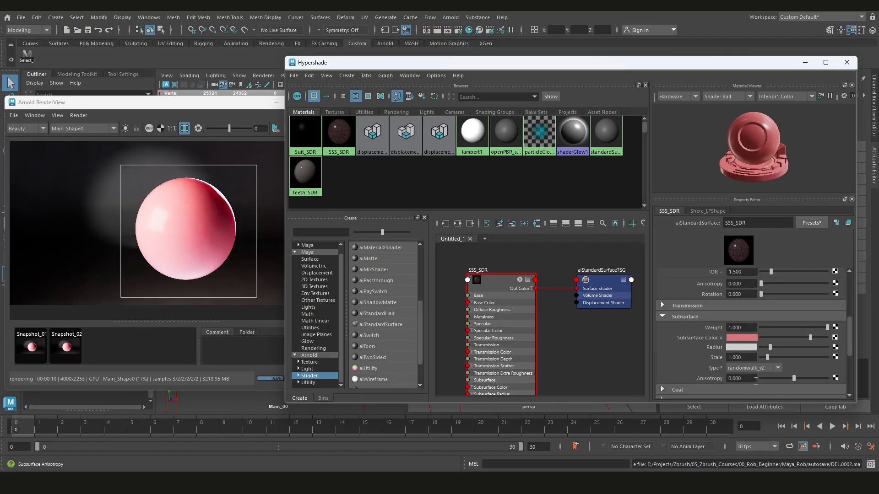
scroll(696, 361, down, 1)
scroll(696, 360, up, 1)
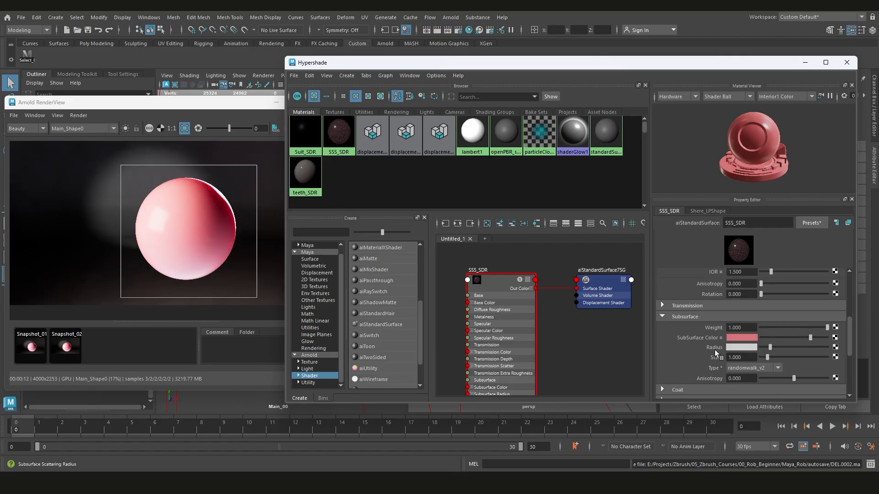
scroll(681, 352, up, 1)
click(663, 332)
click(663, 332)
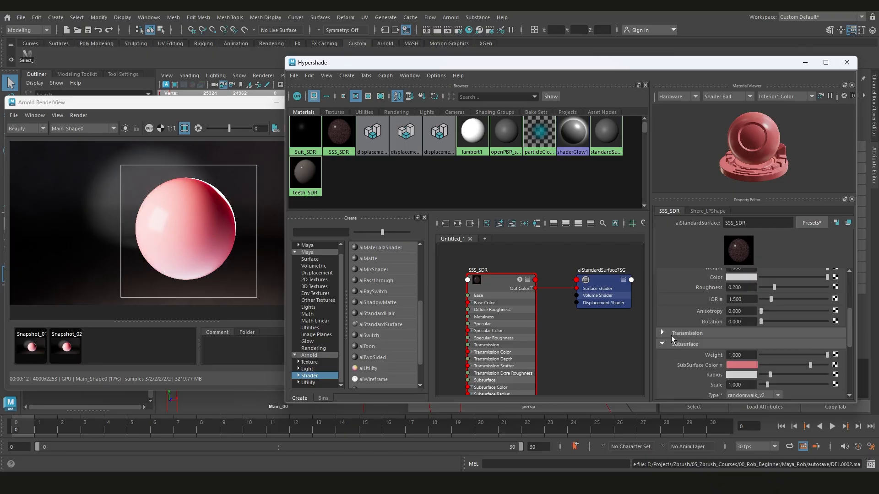
scroll(539, 315, down, 3)
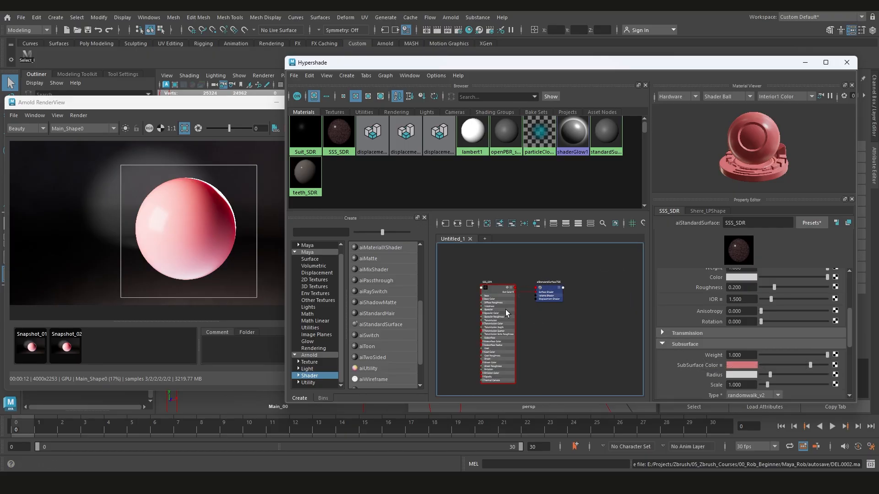
- Change the SSS_SDR subsurface color to a saturated dark red, raising its saturation and lowering its value
scroll(672, 371, down, 1)
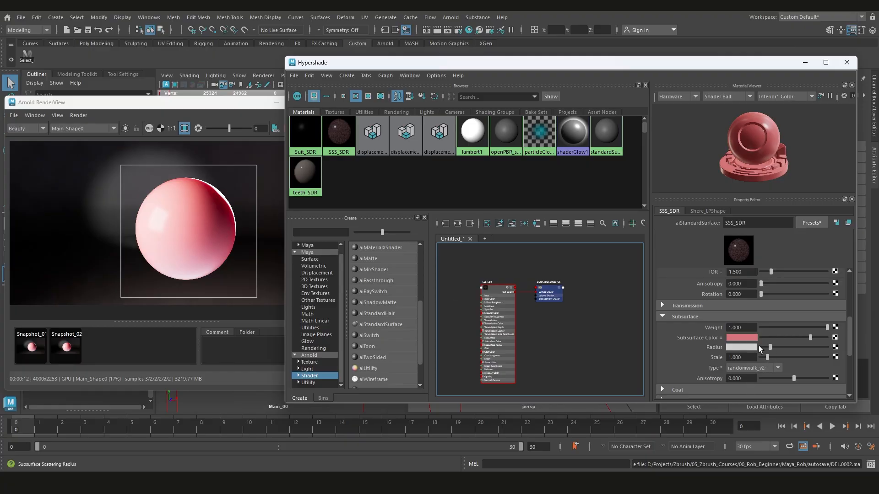
click(742, 348)
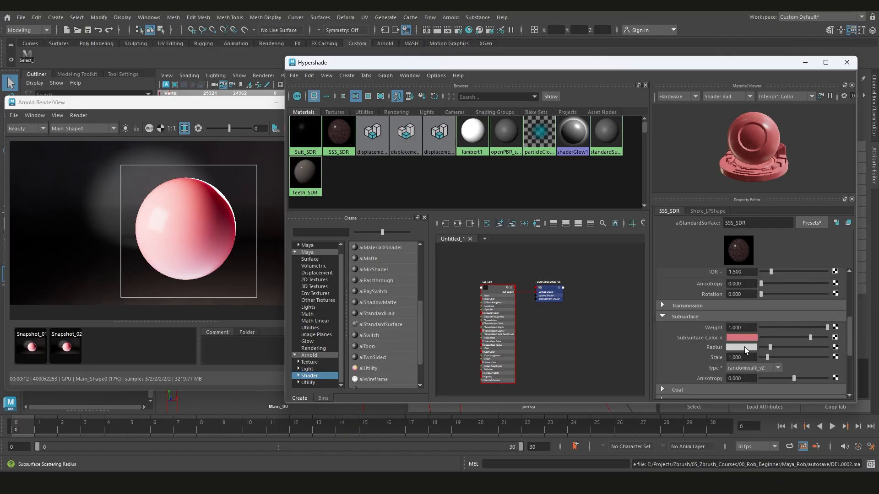
click(744, 347)
click(745, 337)
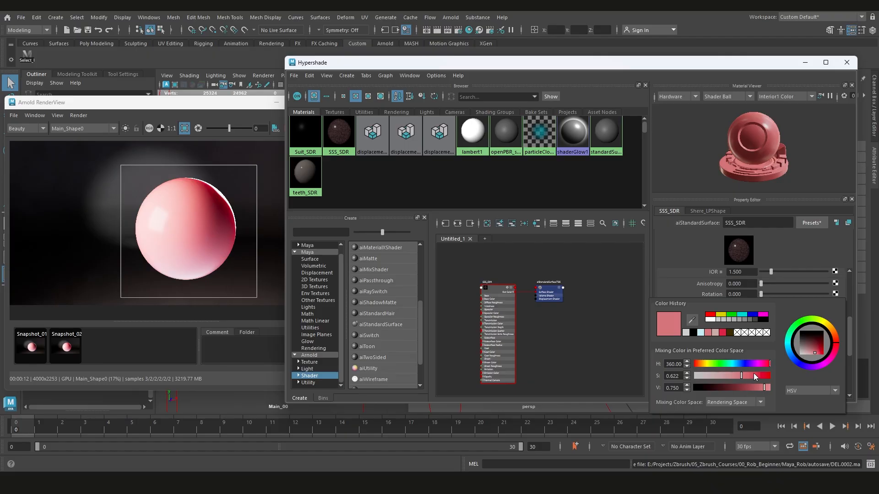
click(755, 375)
click(734, 387)
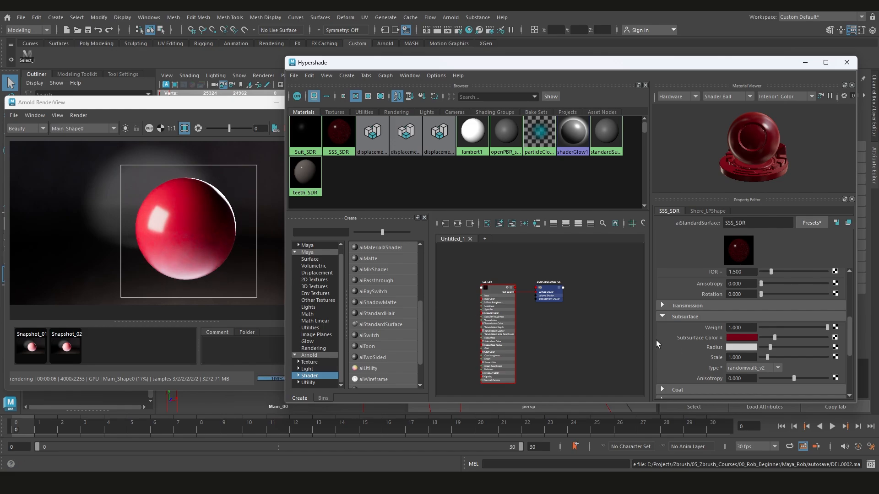
scroll(715, 355, down, 3)
scroll(684, 348, up, 2)
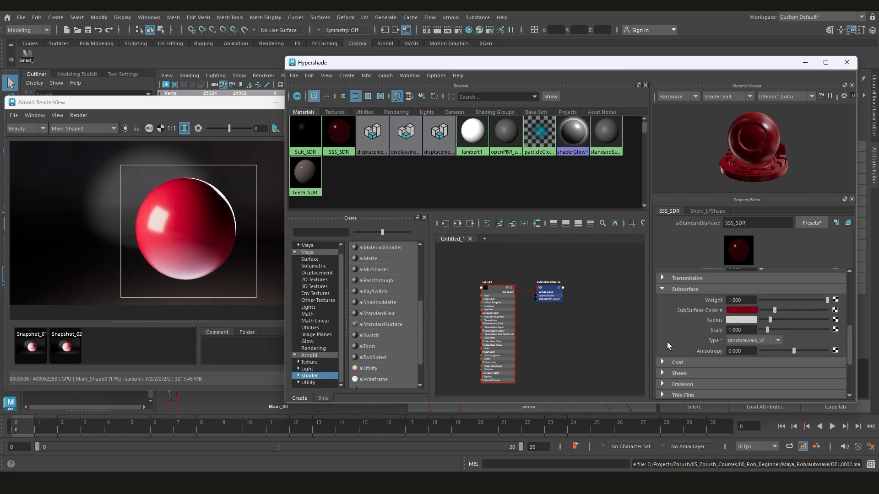
scroll(667, 342, up, 2)
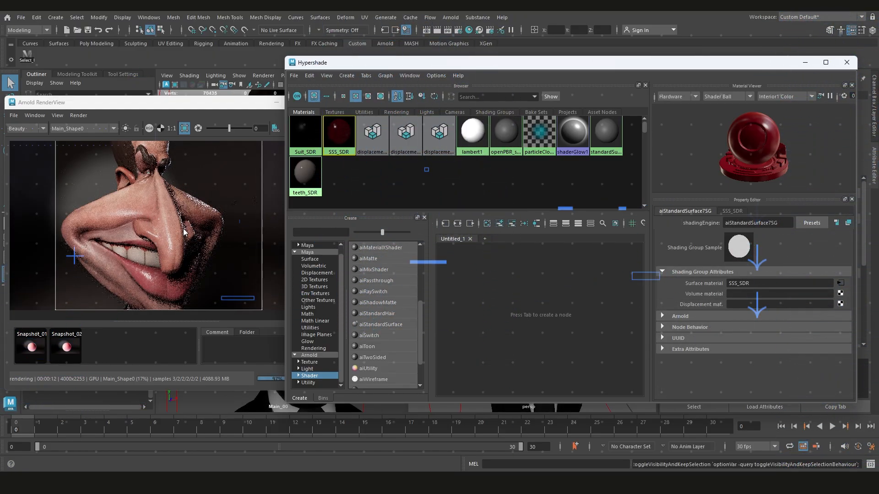
- Add the ROB_UDIM_SDR material to the Hypershade node graph and show its input and output connections
scroll(506, 163, up, 2)
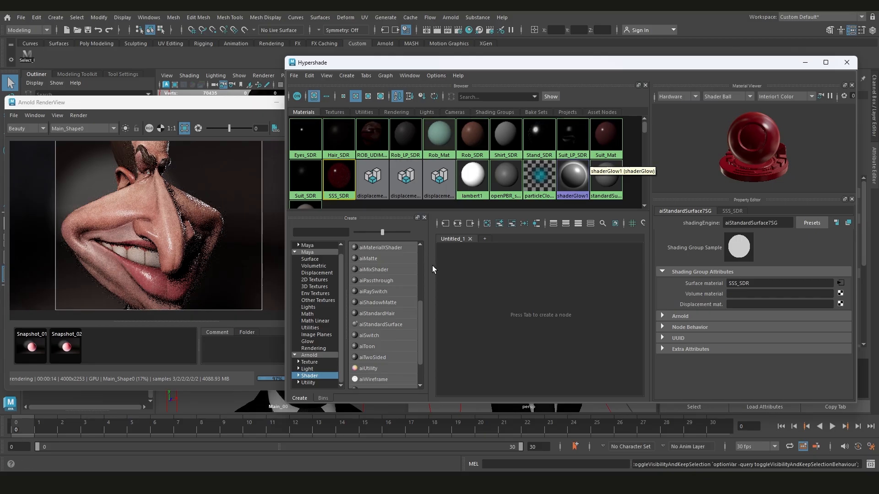
middle_drag(365, 135, 527, 282)
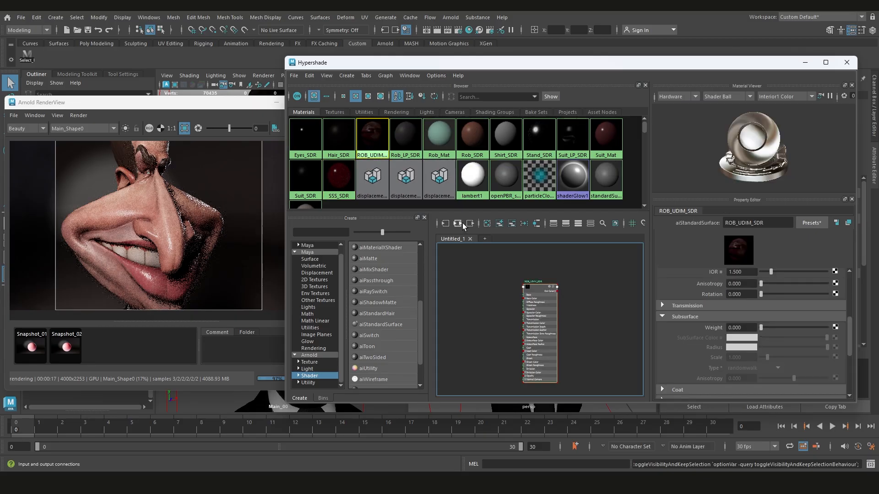
click(488, 225)
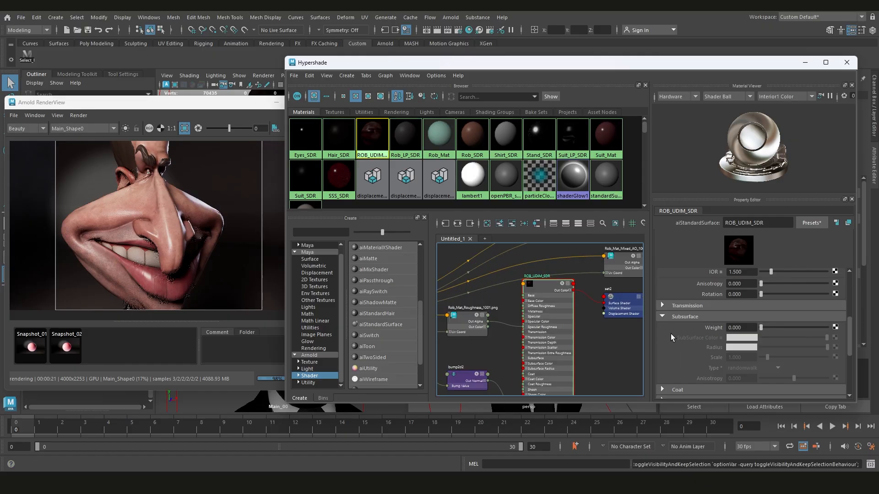
- Set the ROB_UDIM_SDR subsurface weight to 0.497 and its subsurface color to light red, and render the character
click(793, 326)
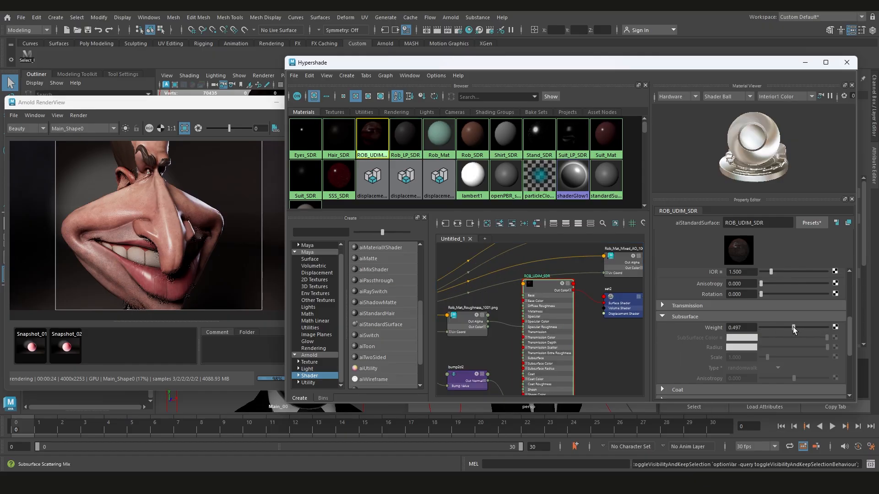
click(747, 337)
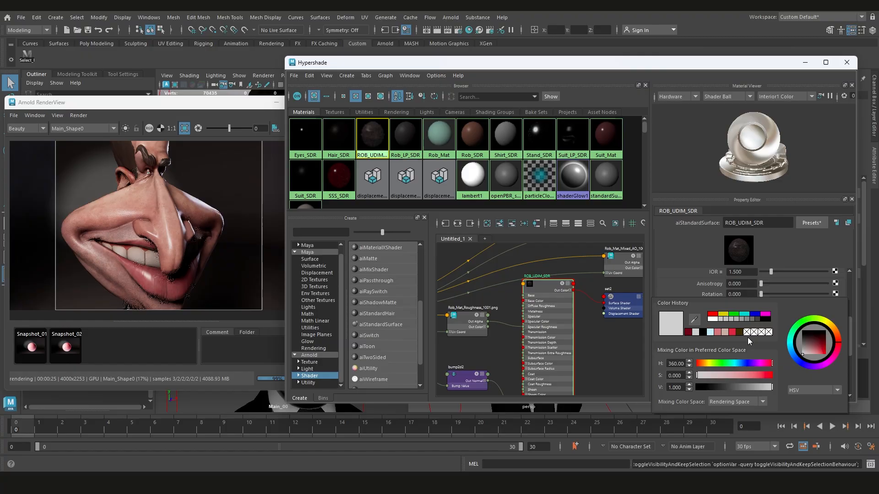
click(753, 375)
click(613, 355)
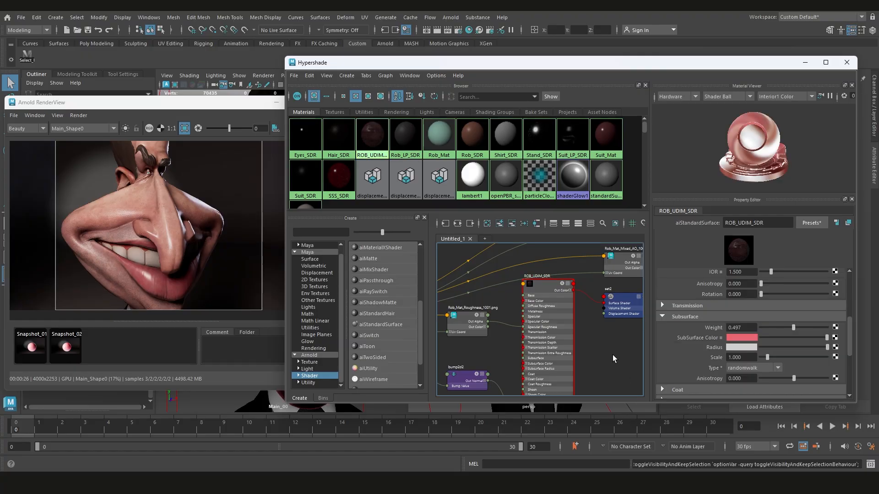
click(262, 136)
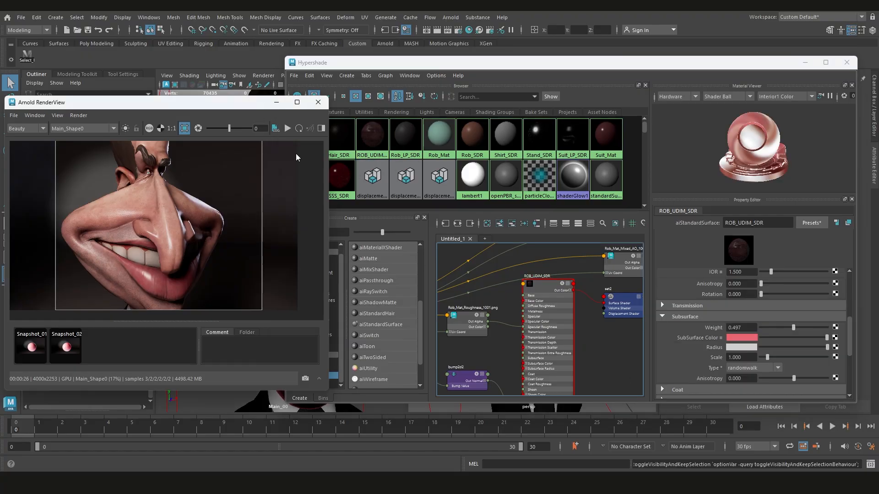
click(288, 128)
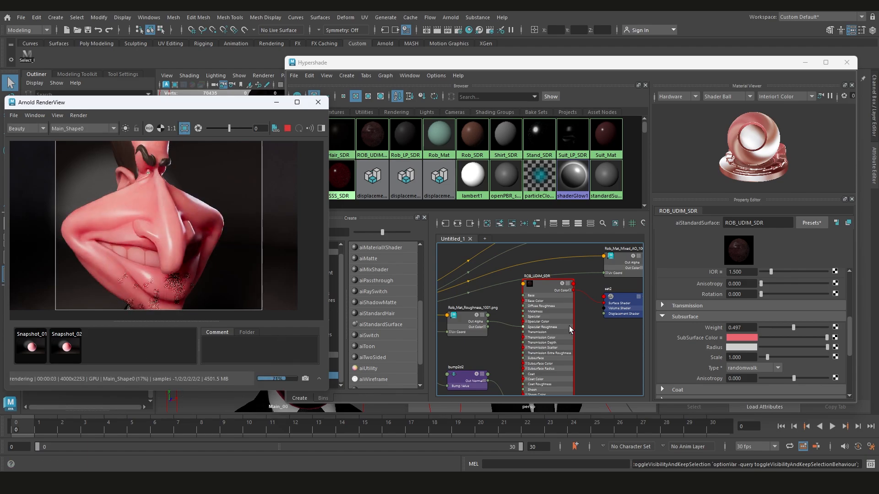
- Try the Skin 1 subsurface preset on ROB_UDIM_SDR and switch it to the Skin 2 preset
click(719, 338)
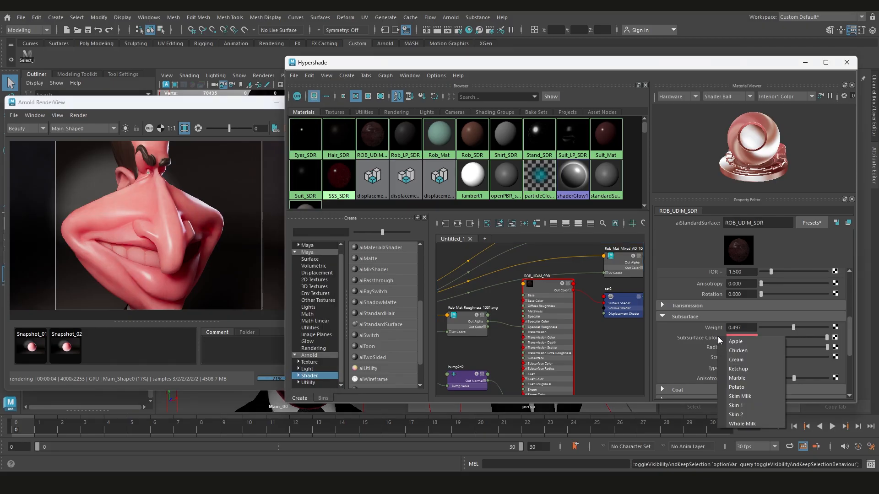
click(744, 413)
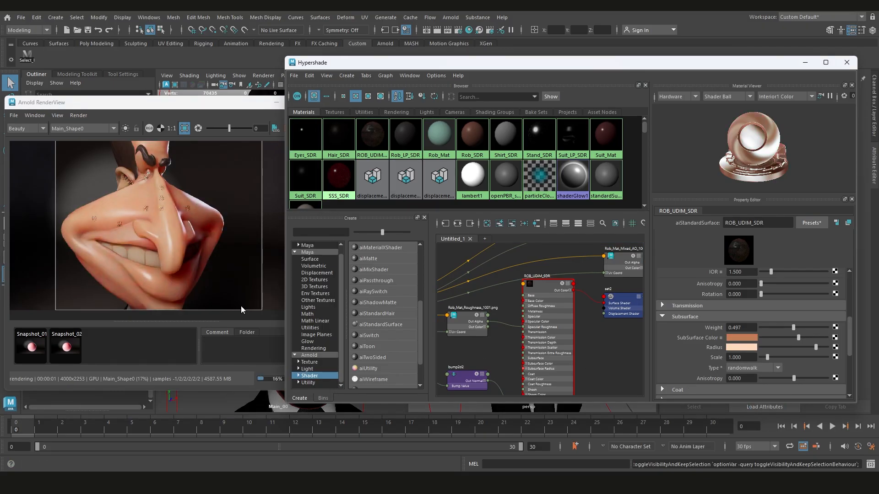
click(721, 338)
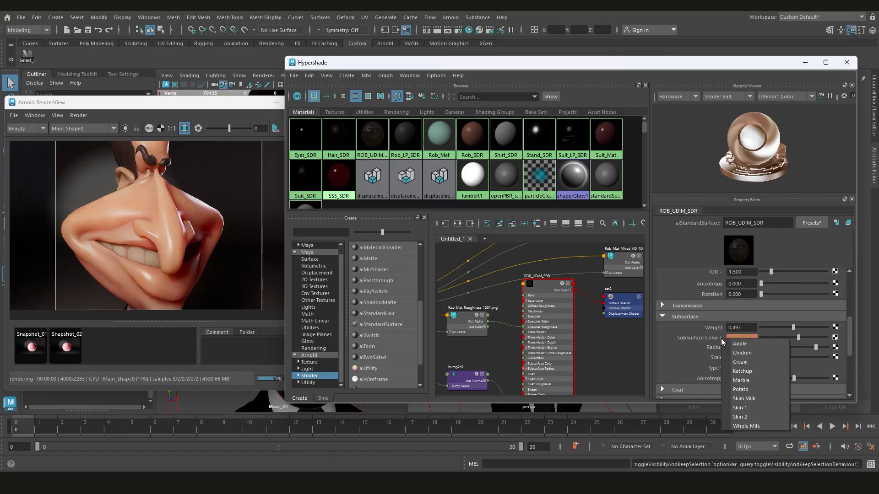
click(746, 414)
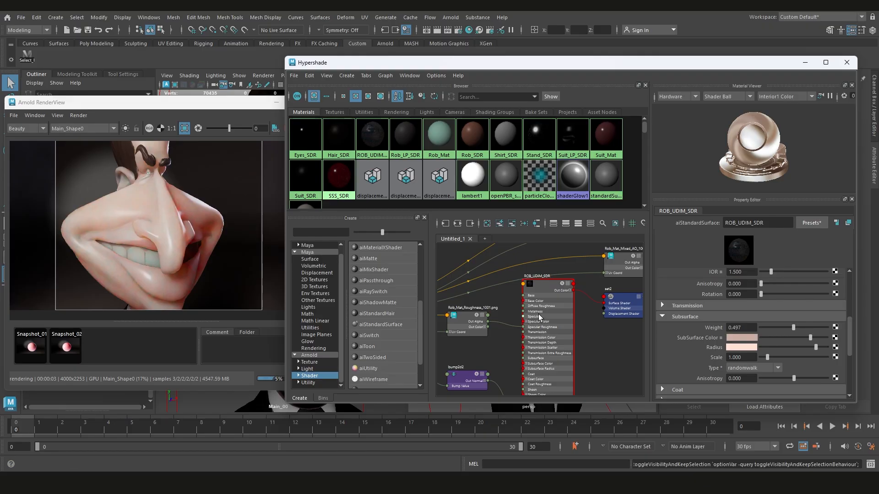
- Attach a new File texture to ROB_UDIM_SDR's subsurface weight, and inspect the head's Scattering channel in Substance Painter
middle_drag(622, 284, 559, 313)
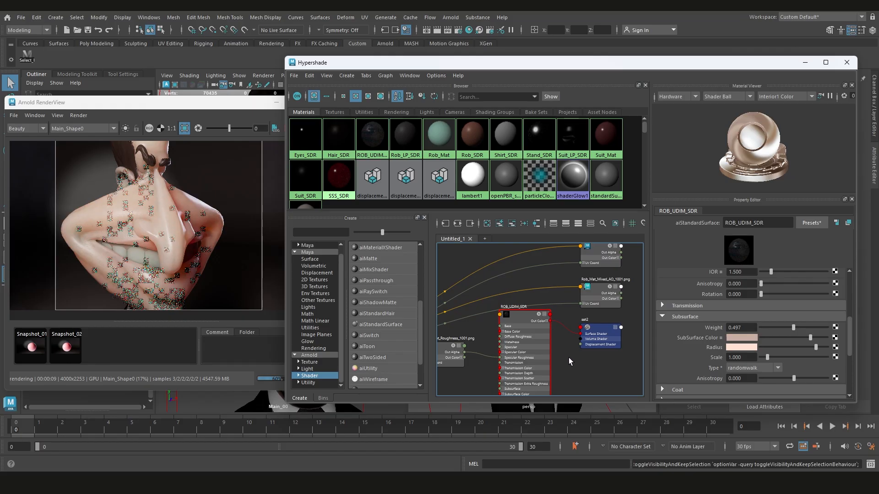
middle_drag(571, 353, 584, 290)
scroll(502, 329, up, 4)
scroll(502, 328, down, 3)
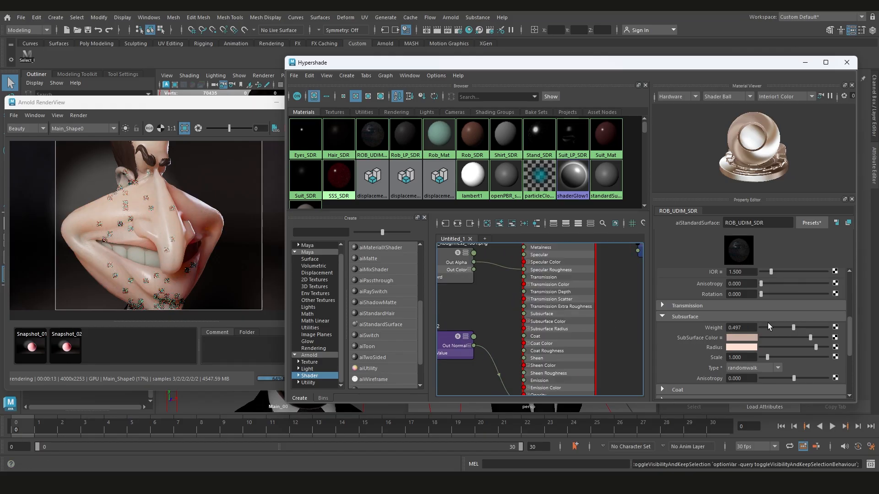
click(835, 327)
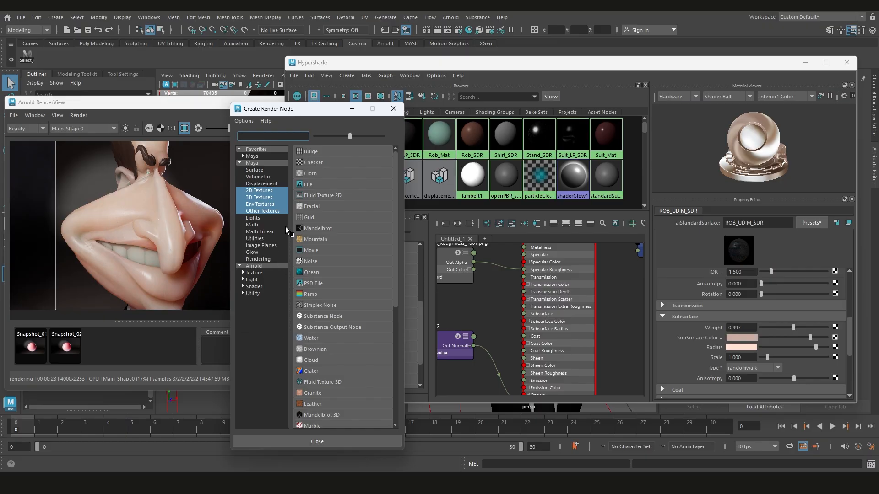
click(393, 108)
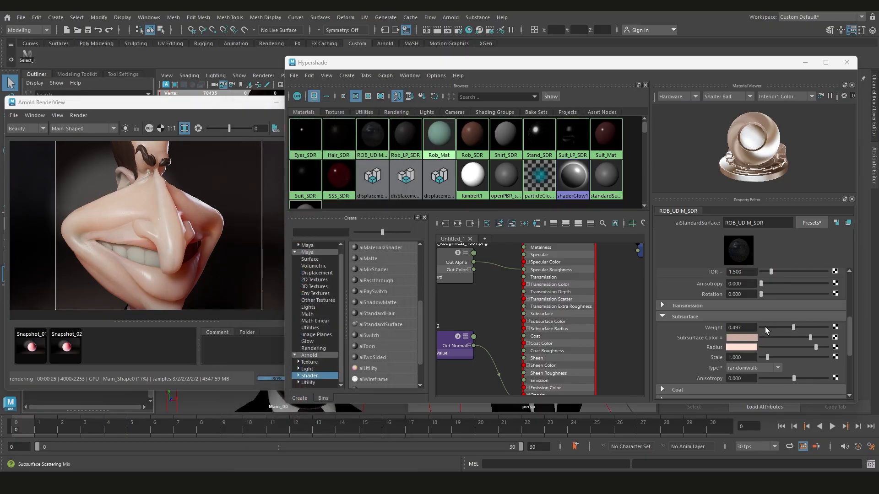
click(834, 338)
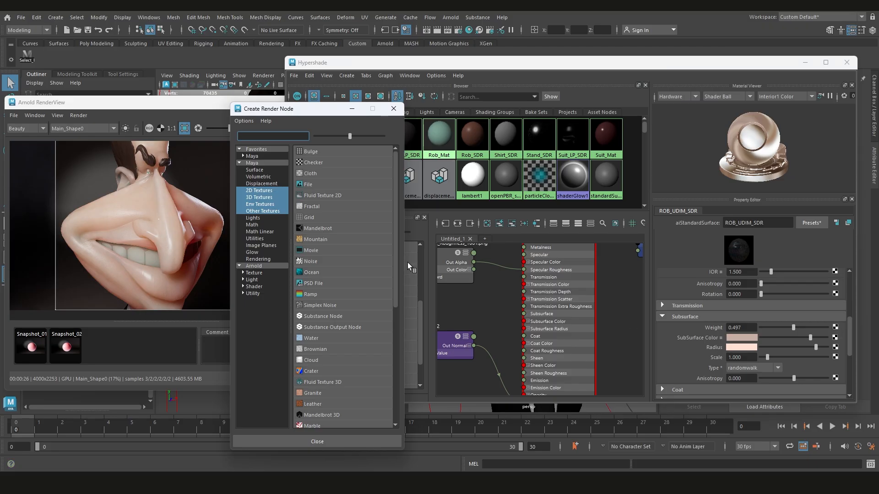
click(317, 184)
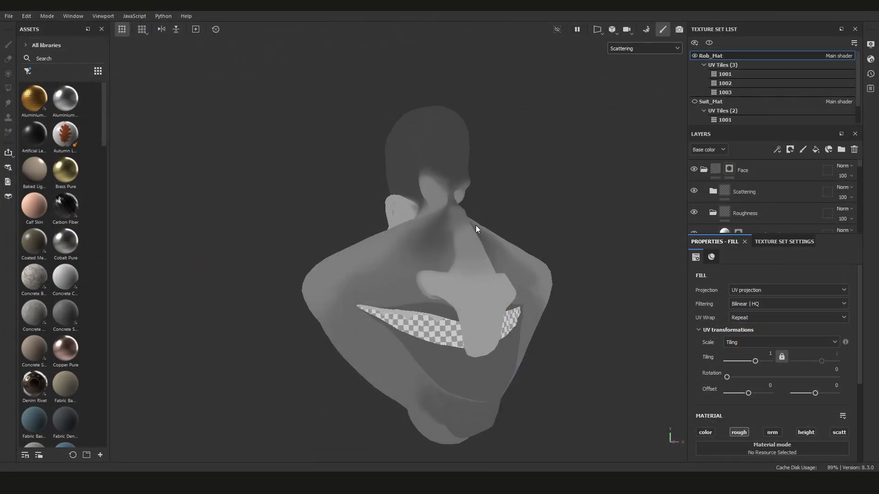
alt+drag(447, 245, 606, 280)
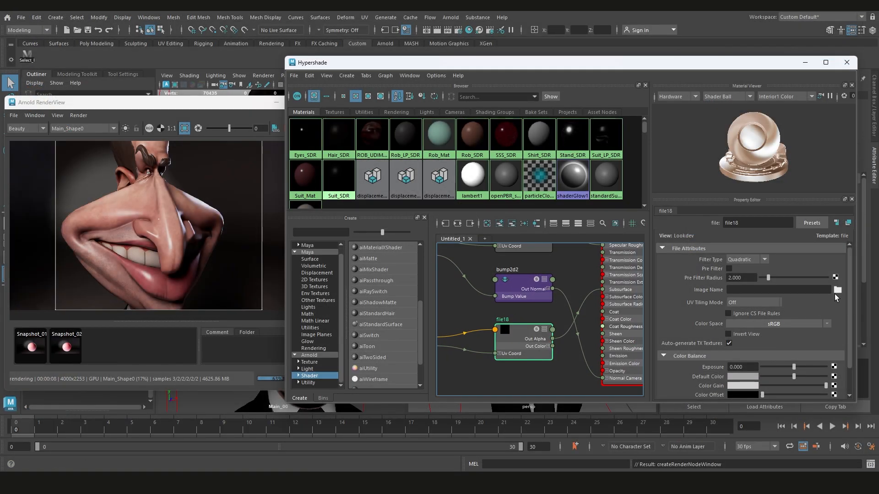
- Load Rob_Mat_Scattering_1001.png into the new file node and set its UV tiling mode to UDIM (Mari)
click(838, 290)
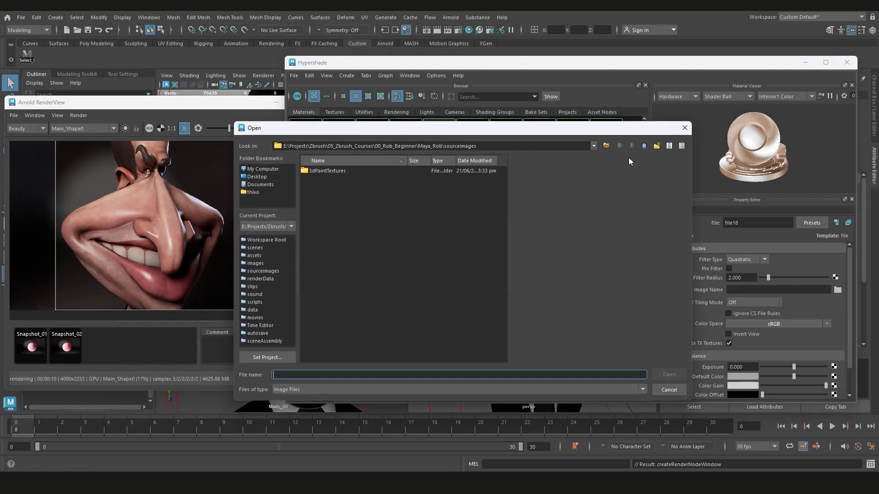
click(348, 286)
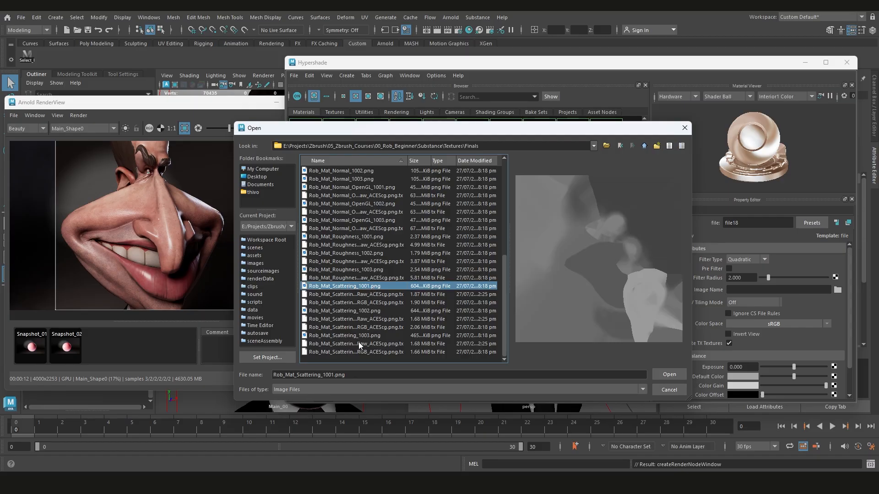
double_click(371, 287)
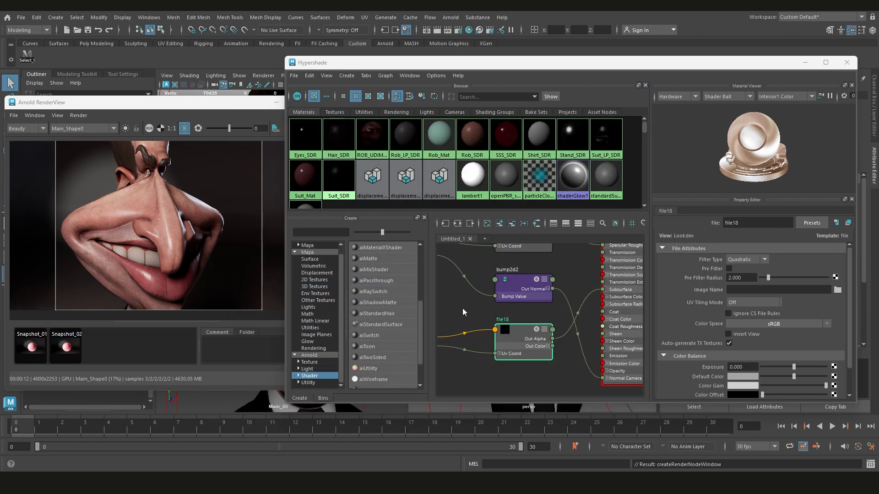
click(756, 303)
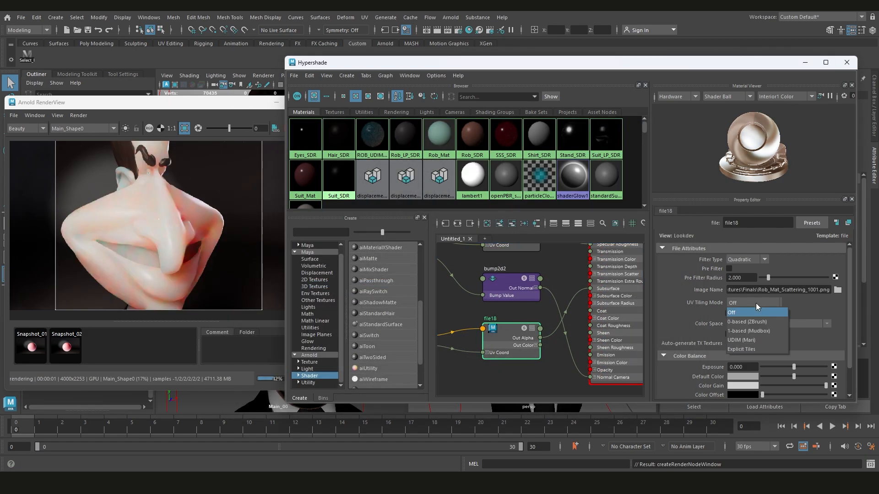
click(758, 340)
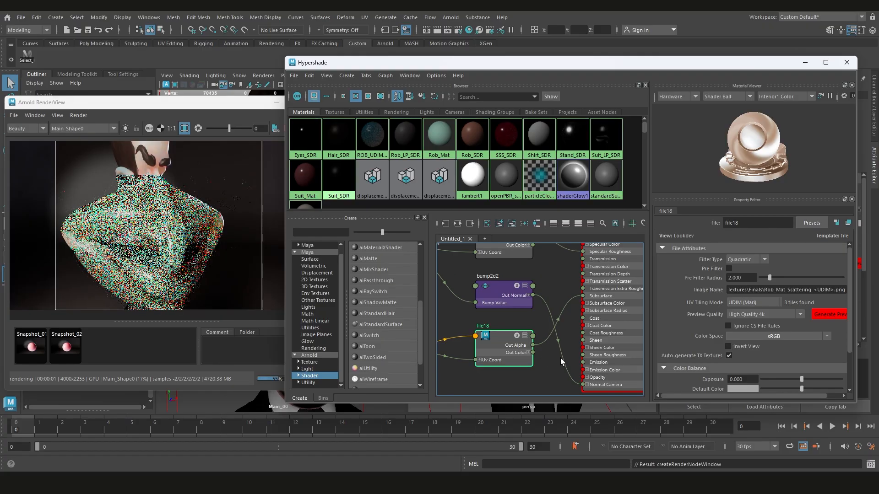
- Rename the new file node after its image, using the copied file name Rob_Mat_Scattering_<UDIM>.png
click(799, 290)
drag(764, 290, 845, 290)
key(ctrl+c)
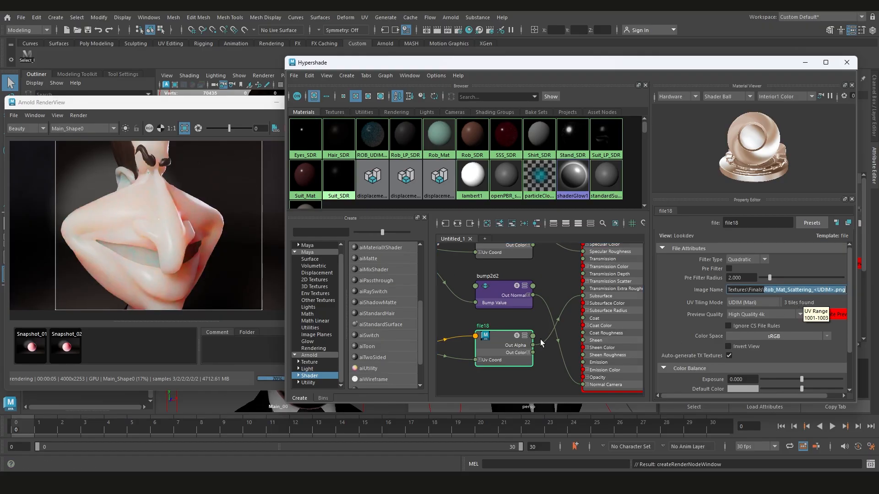
double_click(482, 326)
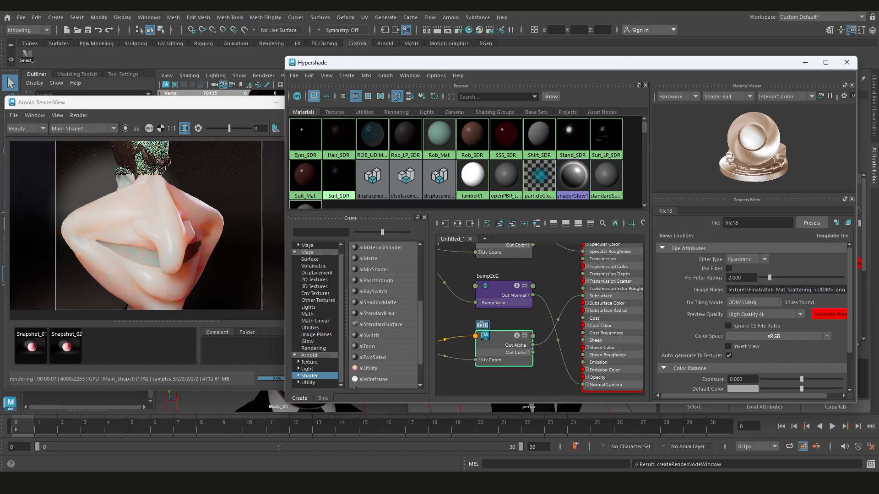
key(ctrl+v)
key(Return)
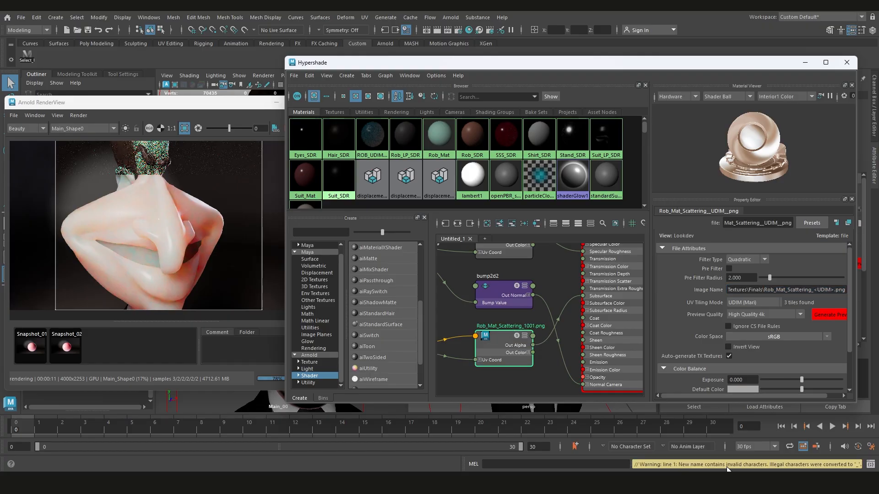
- Connect the scattering texture's Out Color R to the Subsurface input of ROB_UDIM_SDR in place of Out Alpha
scroll(529, 312, down, 5)
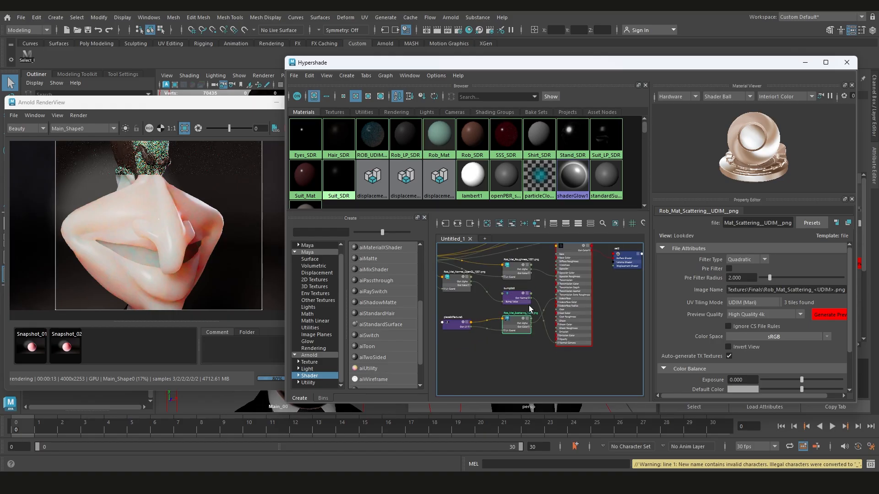
alt+middle_drag(595, 301, 591, 352)
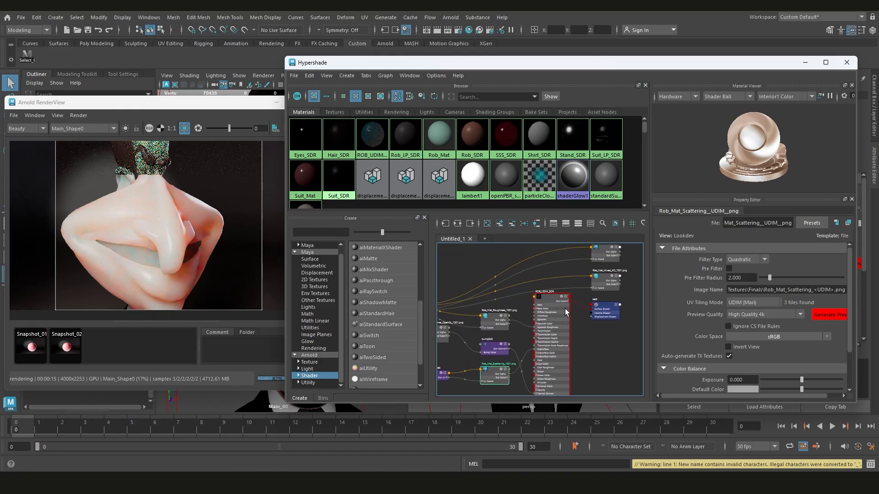
scroll(566, 307, up, 3)
click(553, 292)
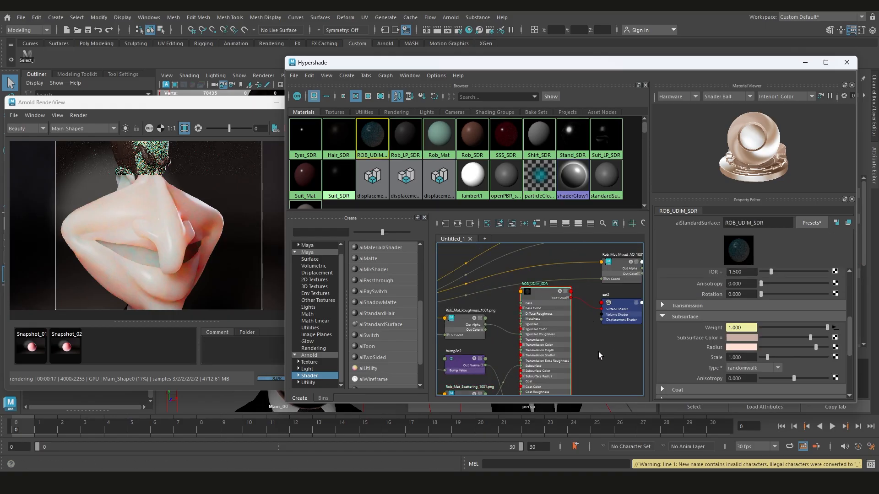
scroll(598, 351, up, 4)
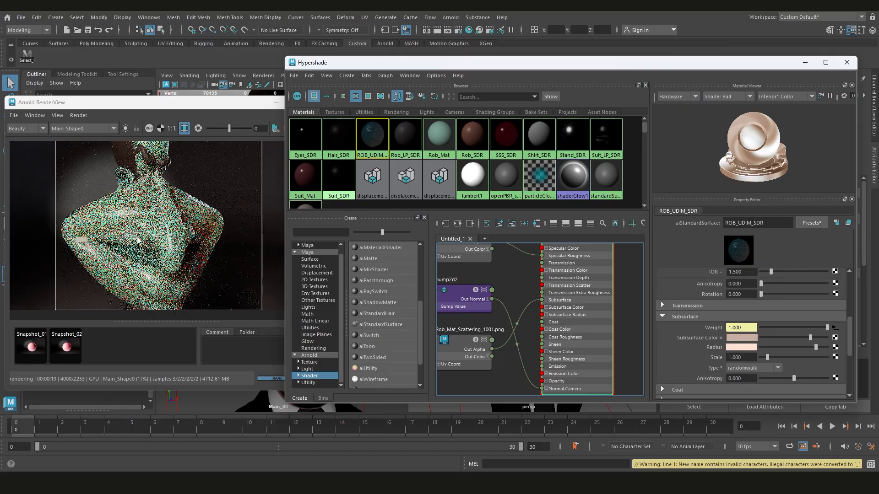
alt+middle_drag(503, 351, 514, 325)
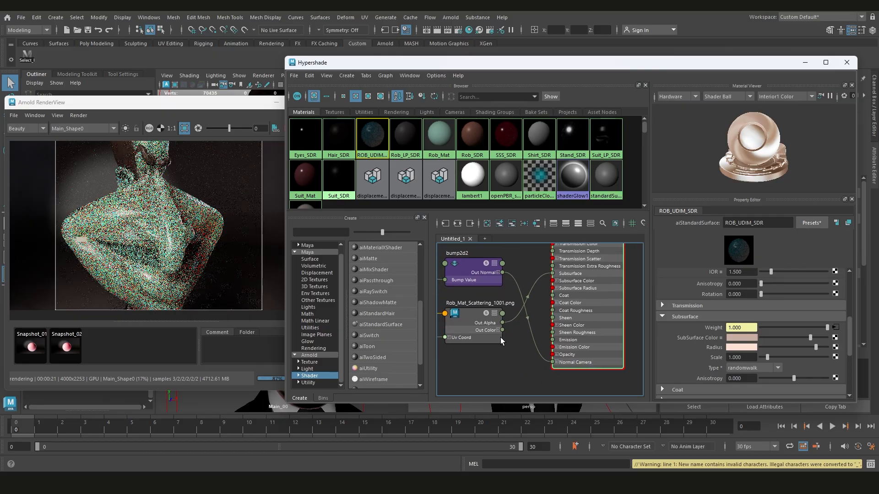
click(497, 330)
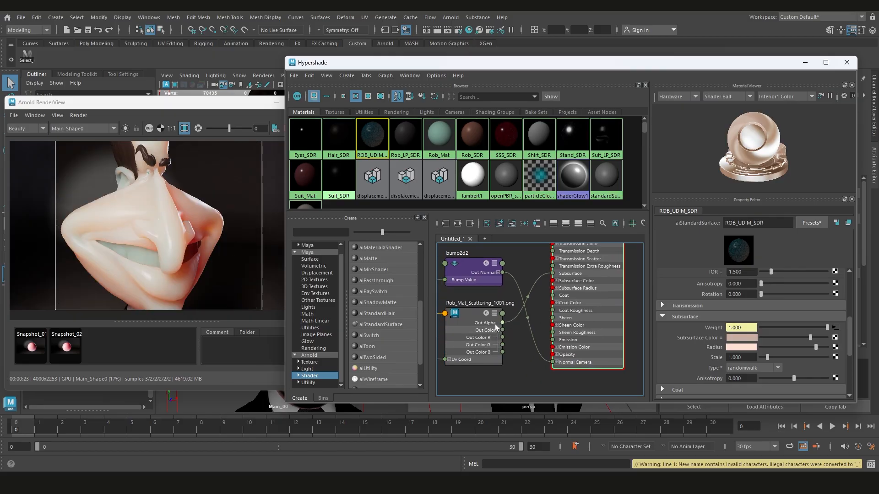
drag(502, 337, 552, 273)
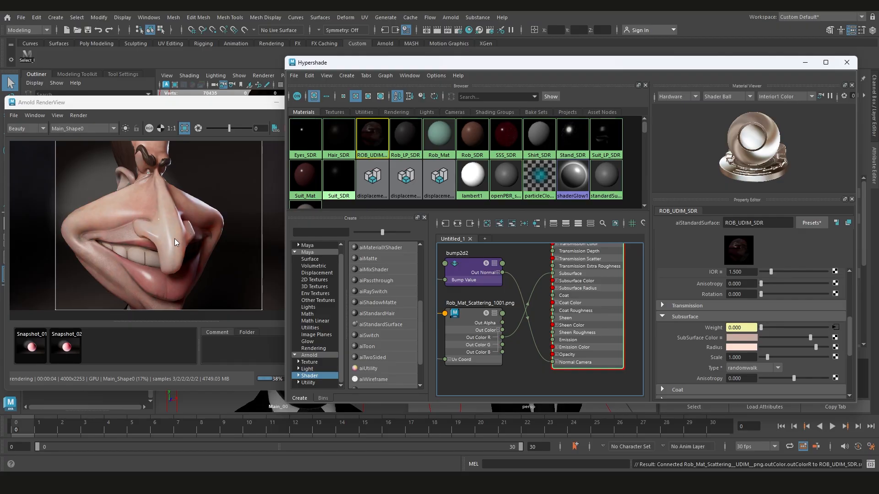
- Change ROB_UDIM_SDR's subsurface color to dark red with hue 360, saturation 0.750 and a value slightly below 0.254
scroll(534, 315, down, 3)
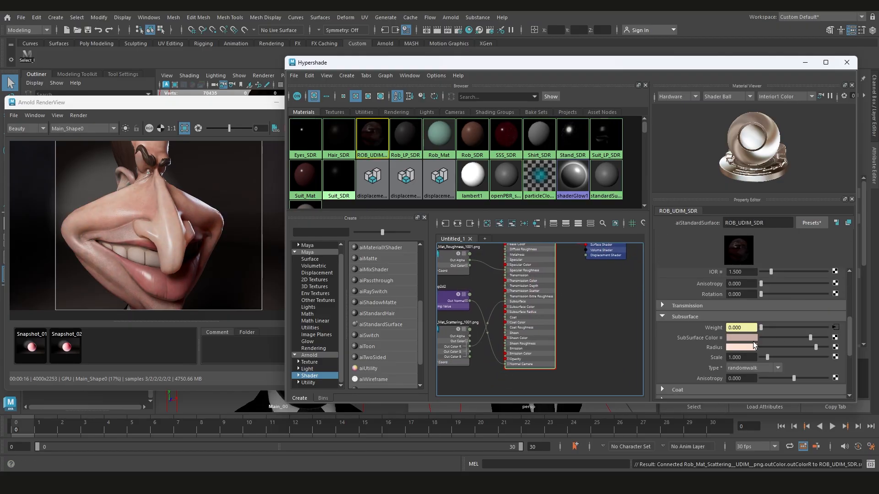
click(746, 339)
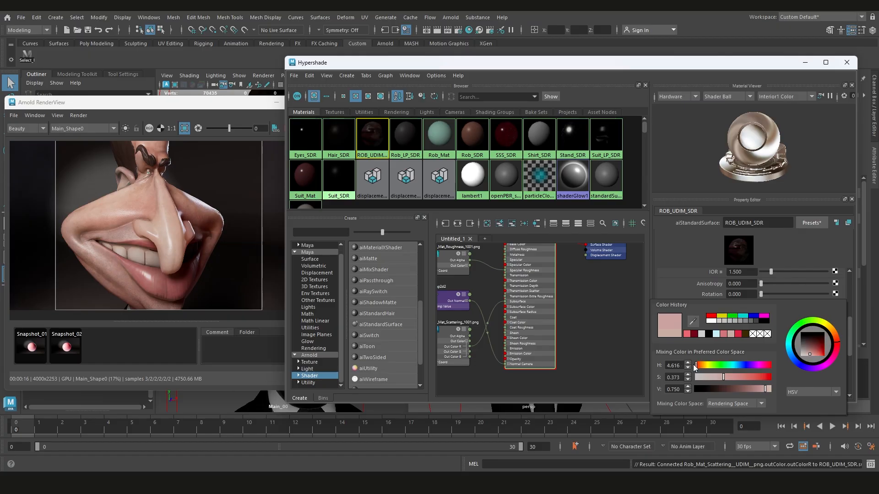
click(752, 376)
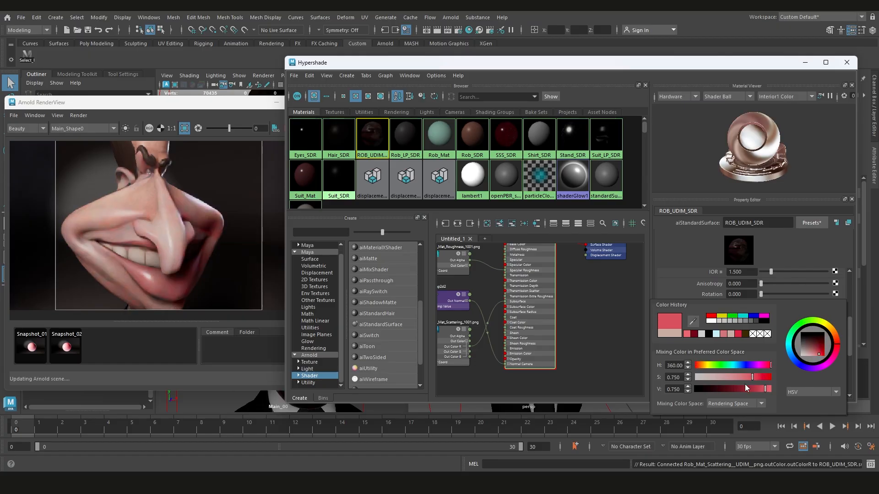
click(740, 389)
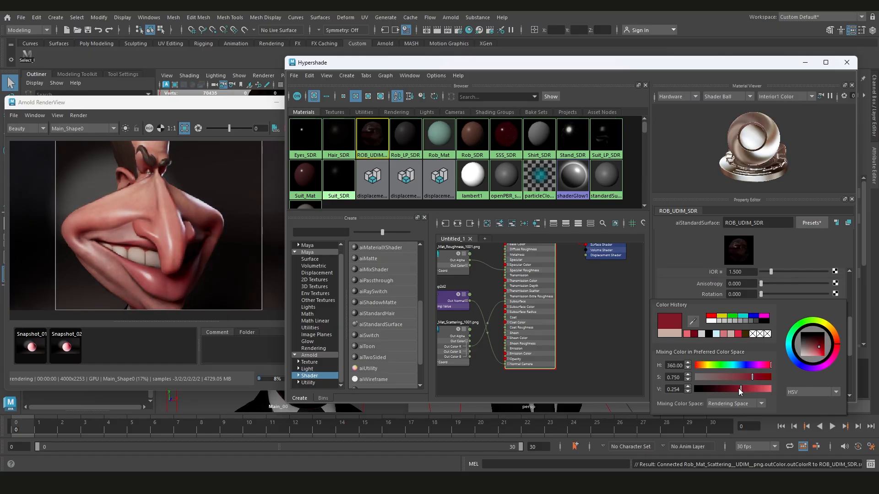
drag(738, 388, 735, 388)
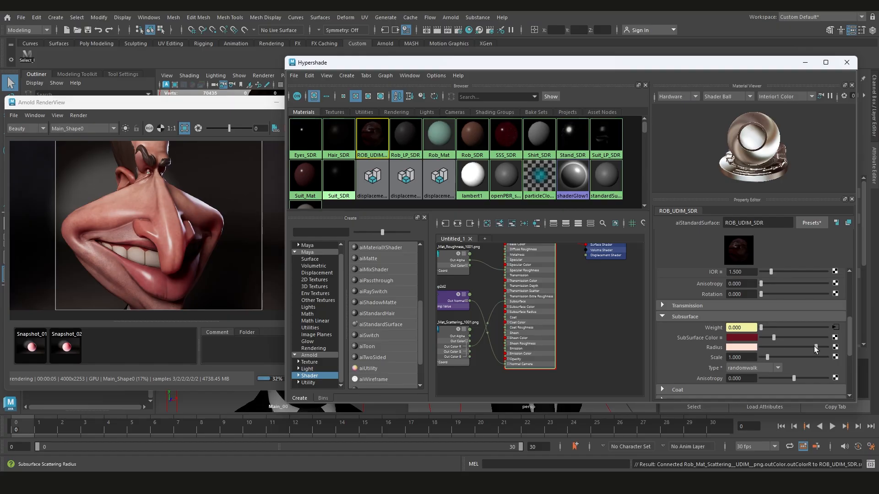
- Adjust the subsurface radius color and set the subsurface type to randomwalk_v2
drag(817, 347, 827, 347)
click(781, 369)
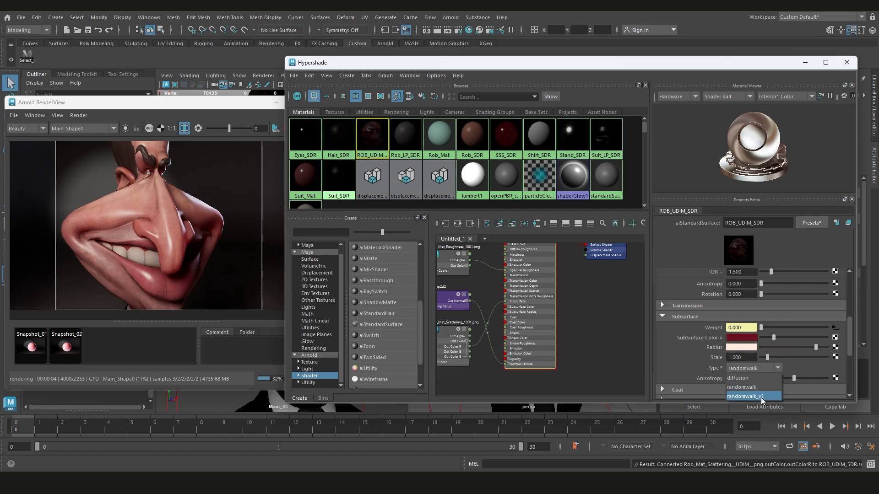
click(760, 397)
- Store the current render as a snapshot and disconnect the scattering texture from ROB_UDIM_SDR's Subsurface input
click(167, 339)
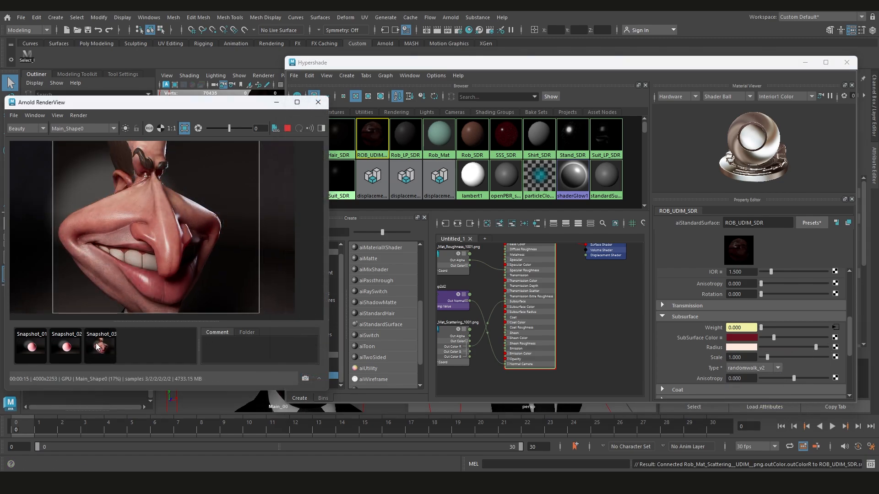
click(97, 346)
alt+middle_drag(486, 318, 515, 298)
scroll(519, 298, up, 3)
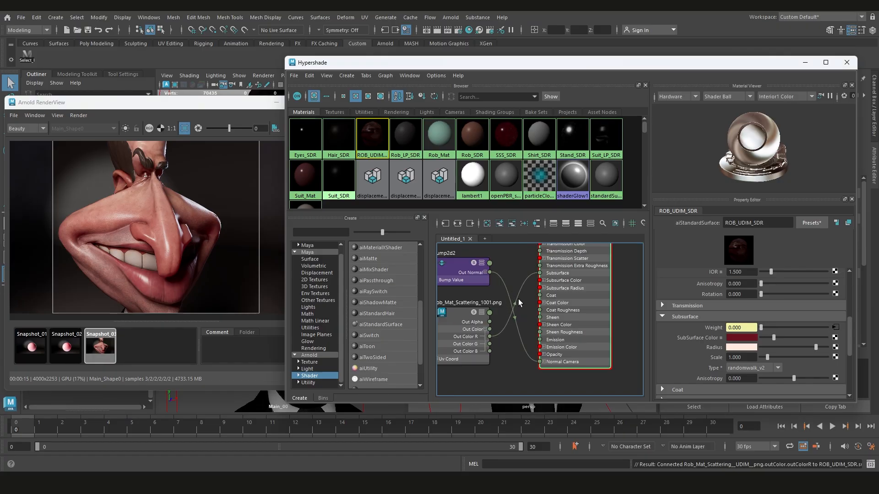
key(Delete)
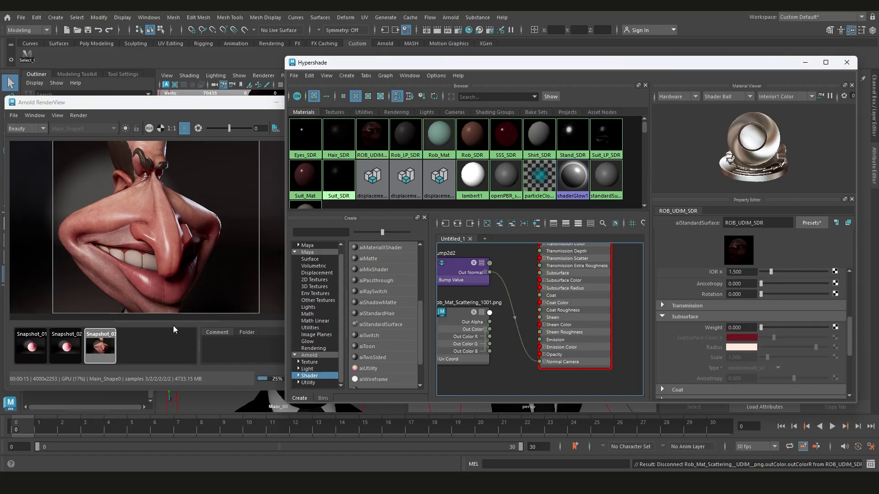
- Compare the enlarged render without subsurface scattering against Snapshot_03
click(209, 242)
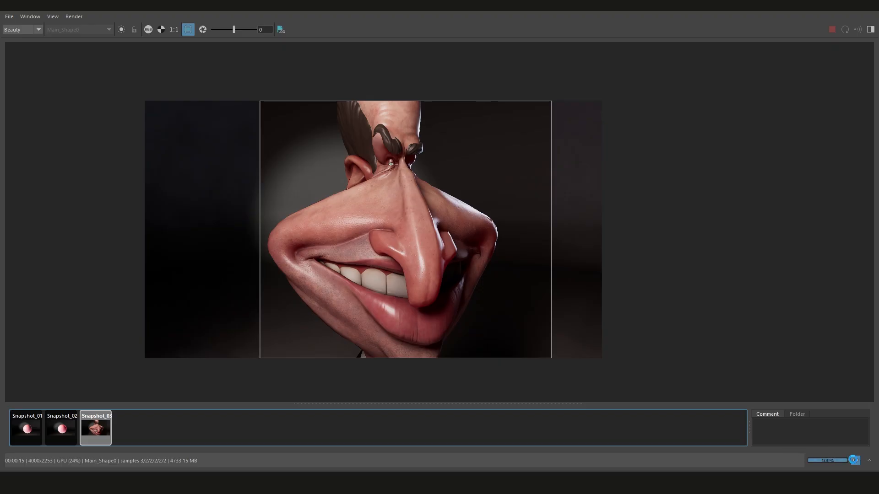
click(853, 460)
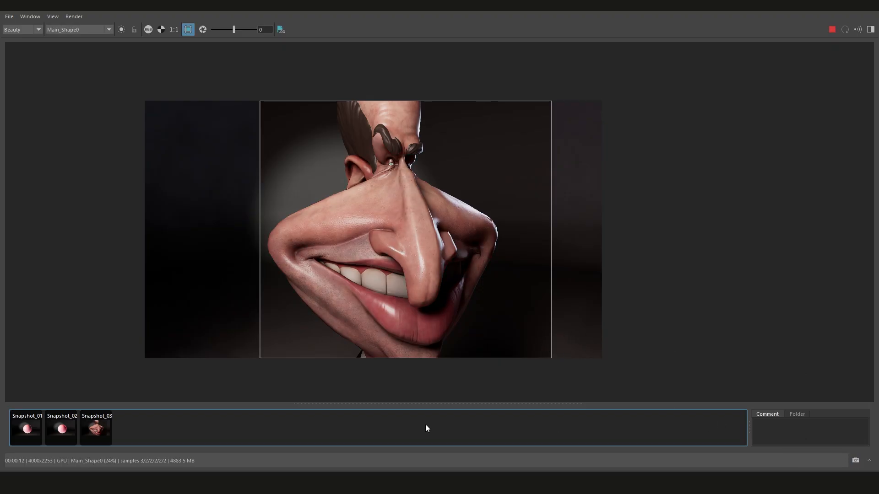
click(105, 422)
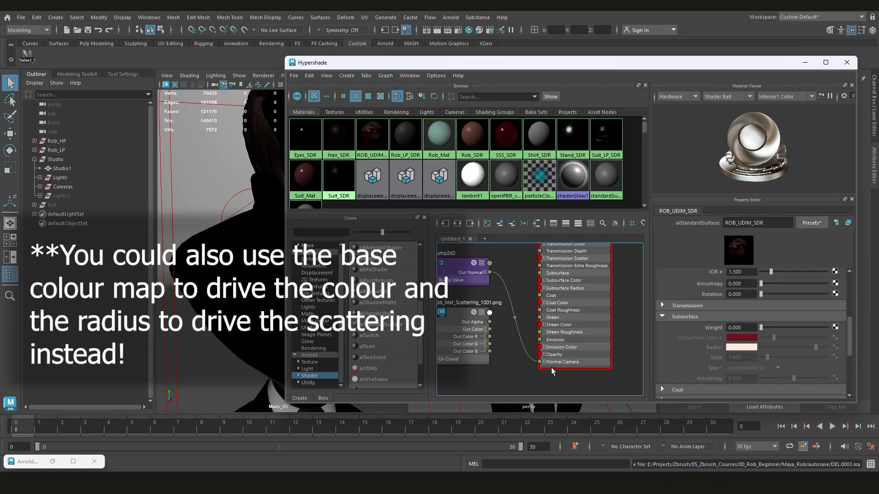
- Reconnect the scattering texture's Out Color R to the Subsurface input of ROB_UDIM_SDR
scroll(526, 291, down, 2)
scroll(525, 290, up, 2)
drag(486, 351, 536, 288)
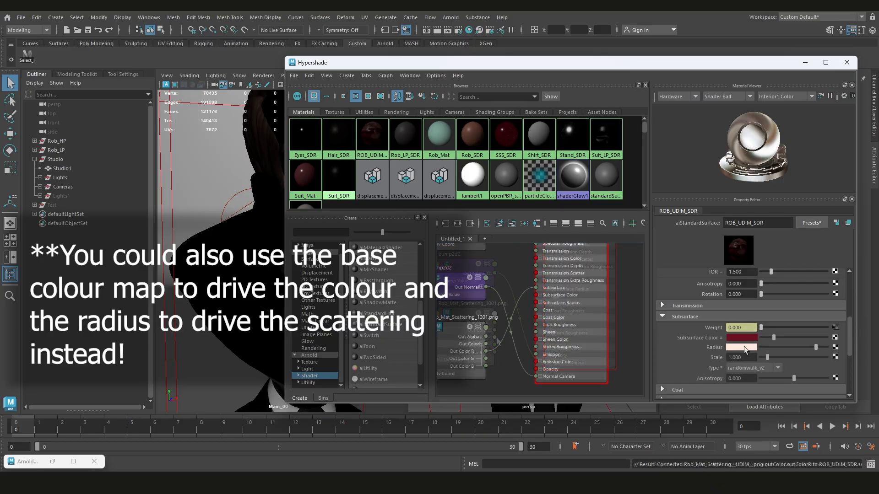
- Shift the hue of ROB_UDIM_SDR's subsurface Radius color to a pale cyan
click(743, 347)
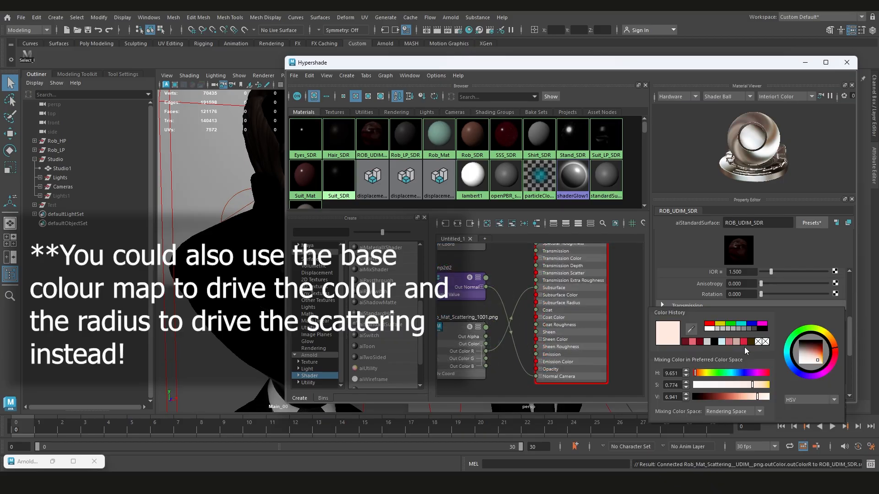
click(738, 373)
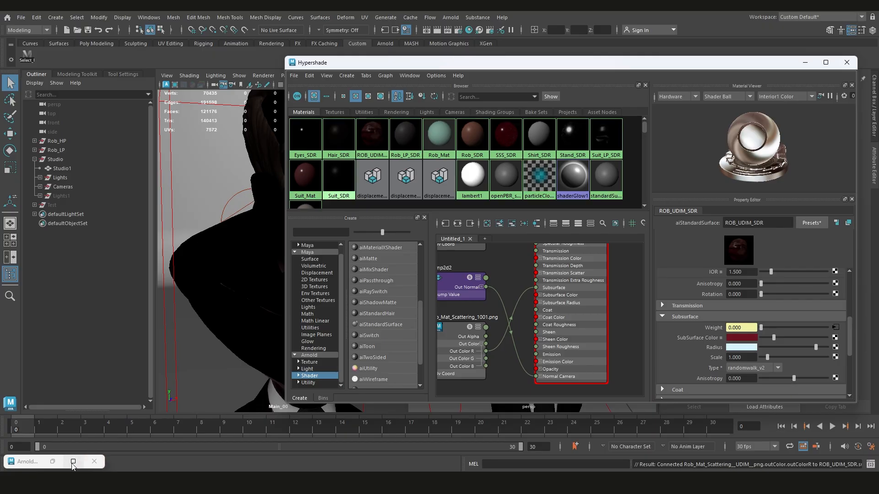
- Switch the Arnold RenderView from Snapshot_03 to the live render and examine the scattering on the character's face with the new radius color
click(46, 462)
scroll(445, 309, down, 1)
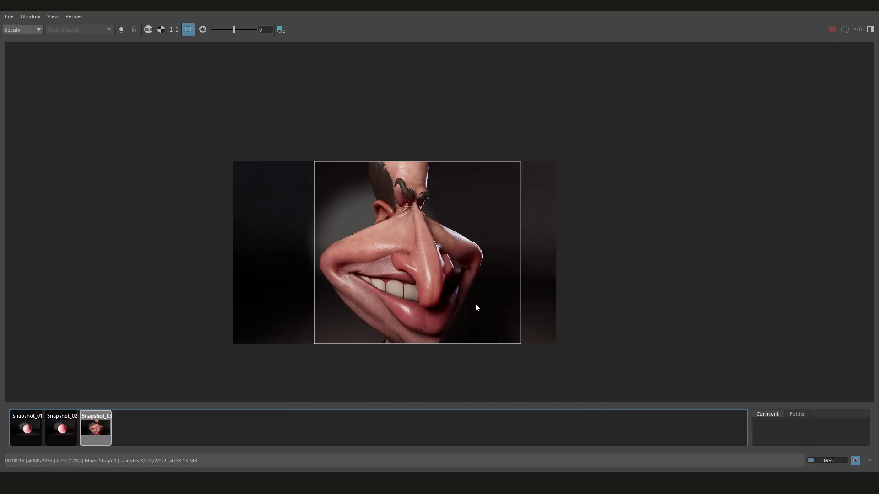
middle_drag(476, 303, 446, 307)
click(855, 461)
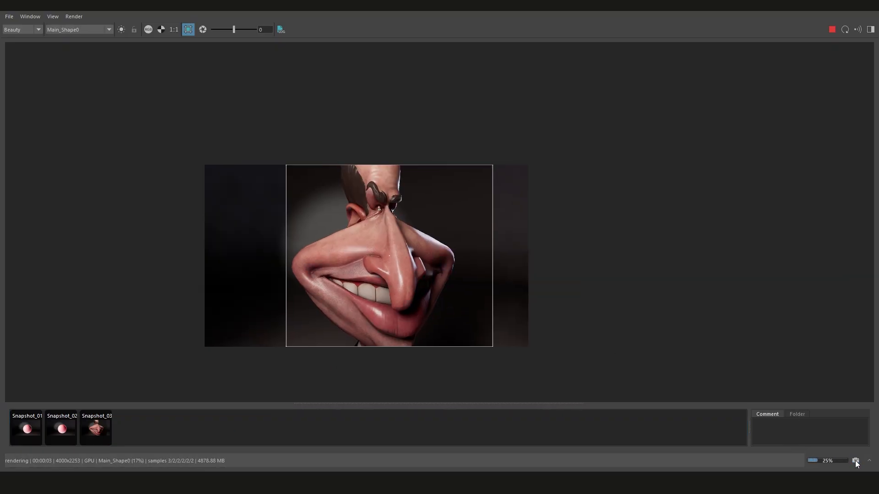
scroll(432, 303, up, 1)
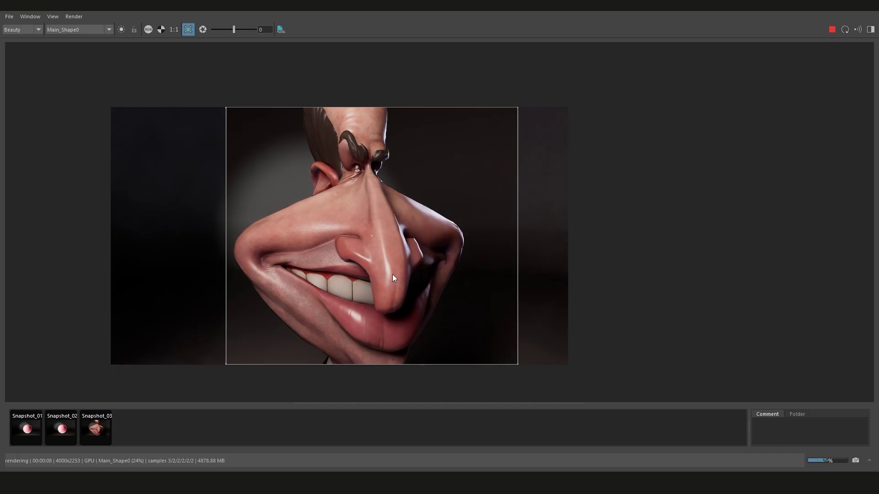
scroll(393, 277, down, 1)
scroll(395, 276, up, 1)
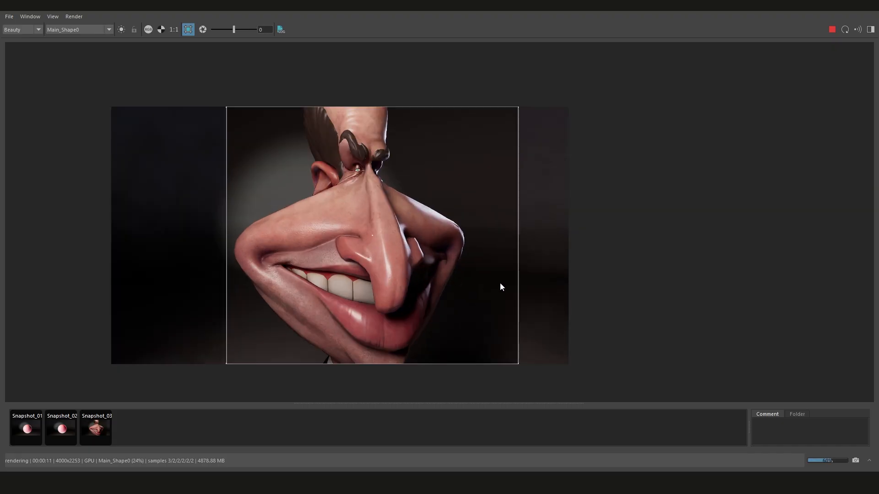